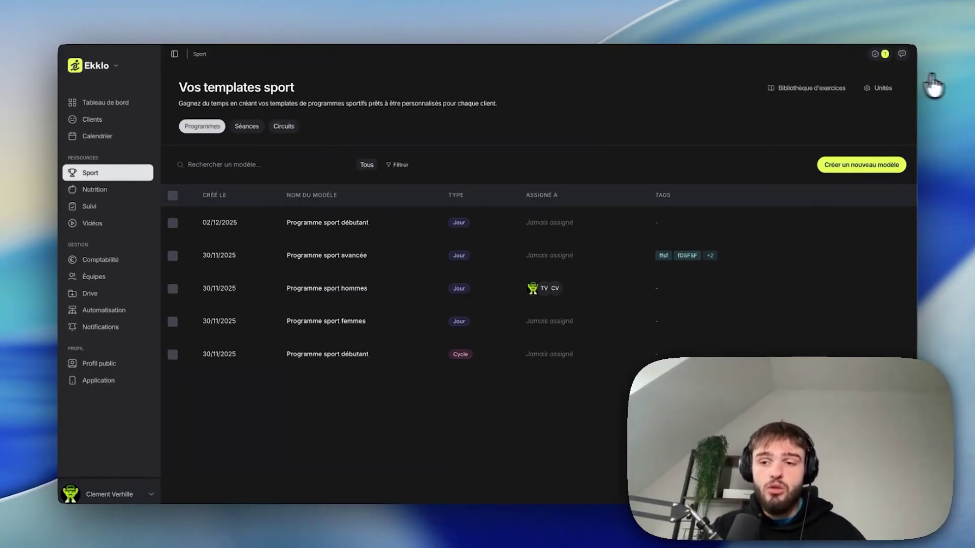
- Start a new sport template of type "Programme par jour" and title it "Programme débutant"
left_click(864, 167)
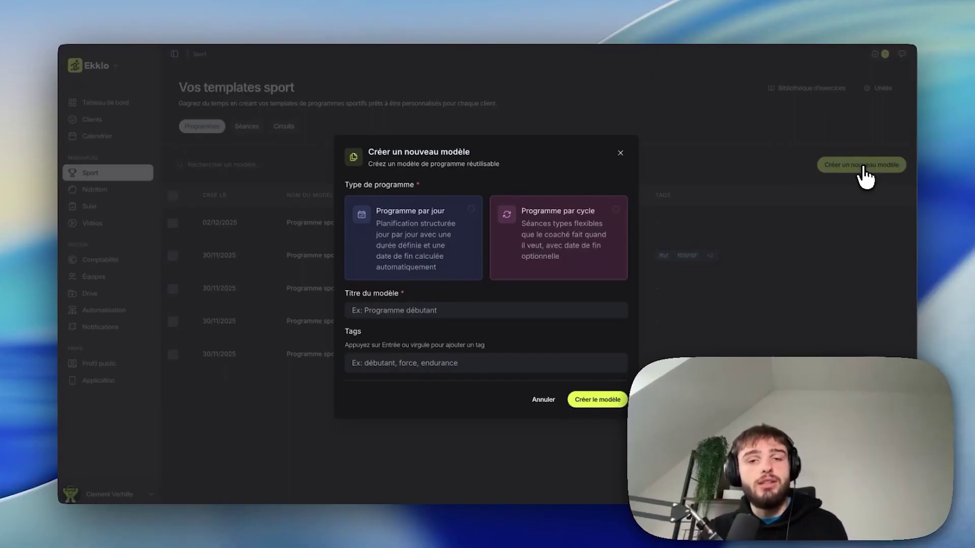
left_click(589, 248)
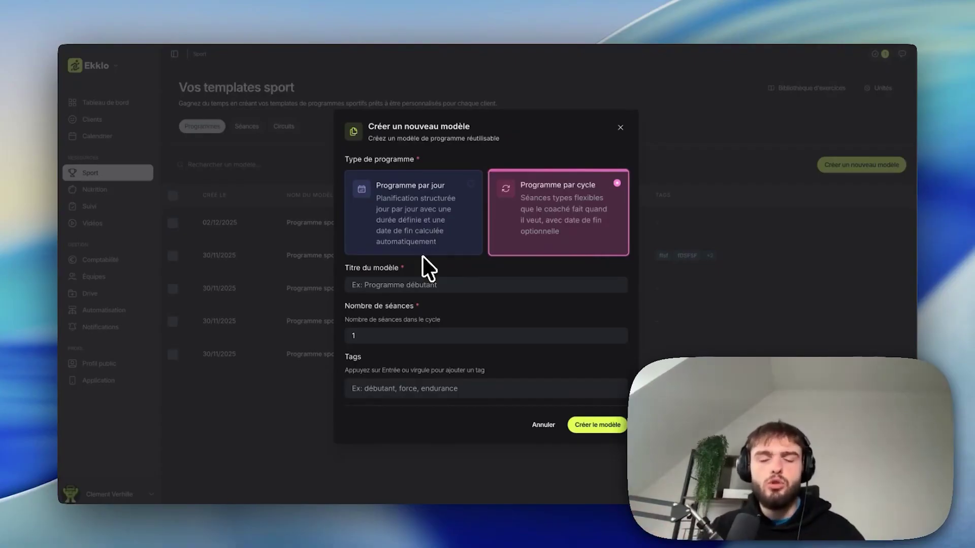
left_click(447, 223)
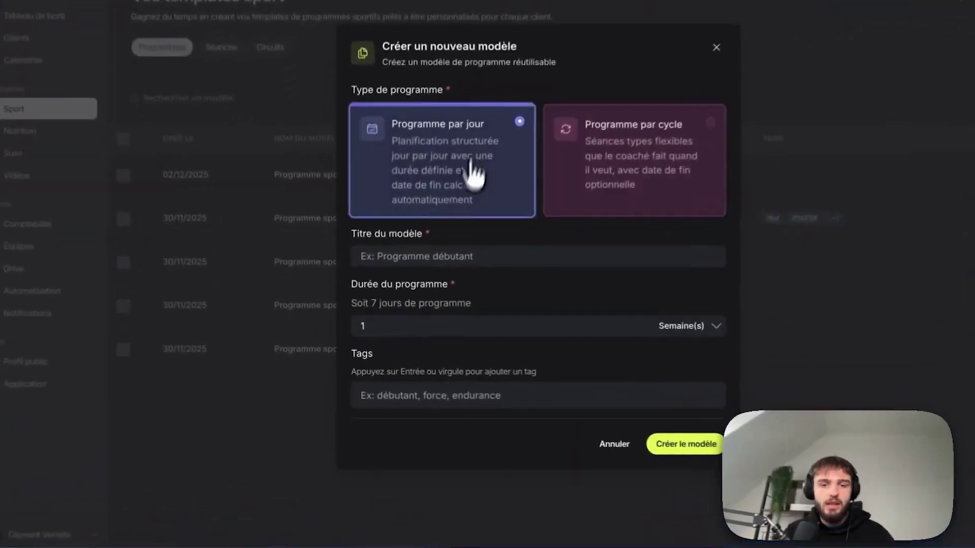
left_click(489, 257)
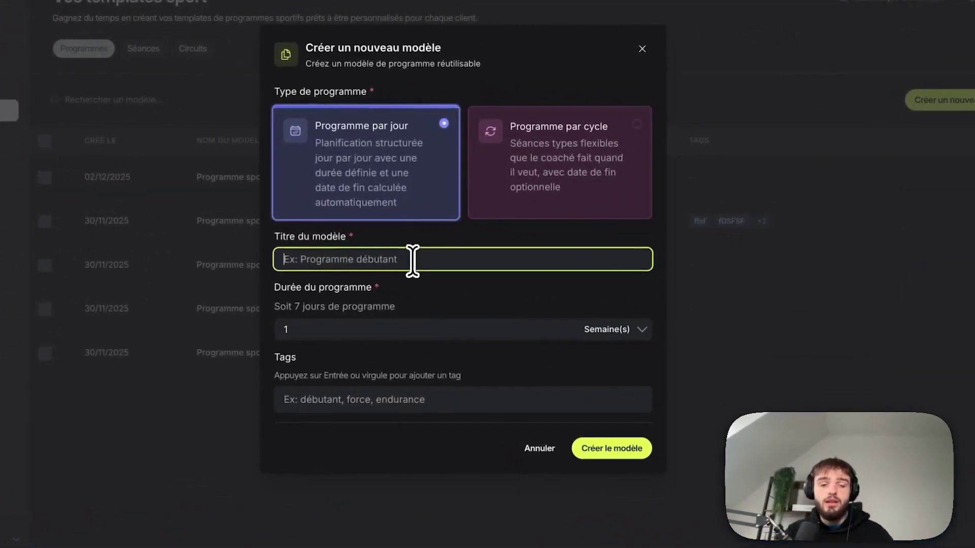
type("Programme débutant")
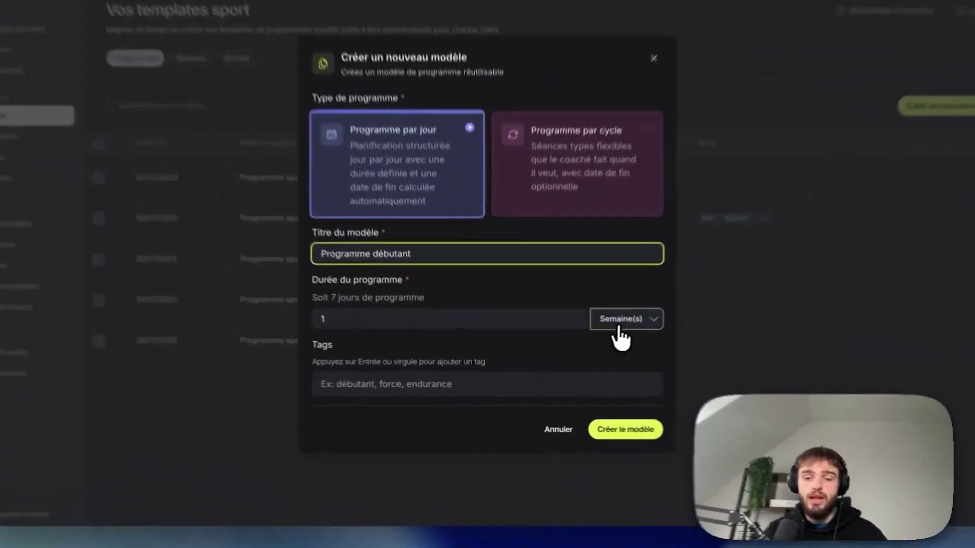
- Set the program's duration to 3 weeks, keeping the unit on Semaine(s)
left_click(601, 336)
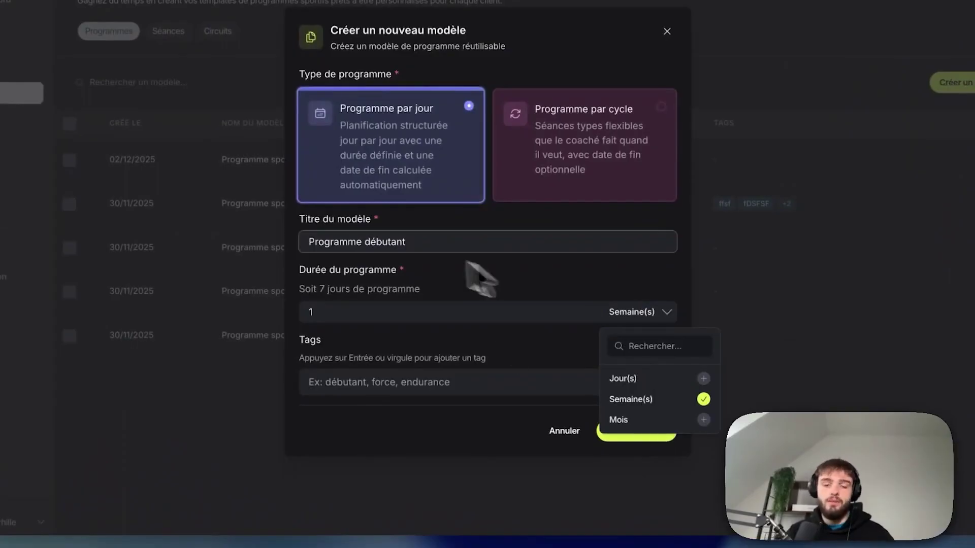
left_click(470, 319)
key("BackSpace")
type("3")
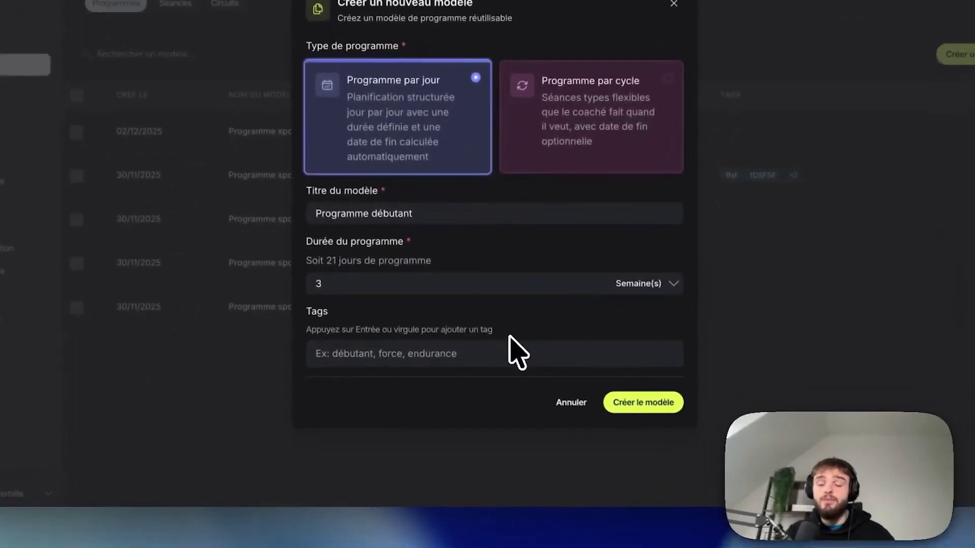
- Add the tags "Débutant" and "Force" and create the template
left_click(451, 392)
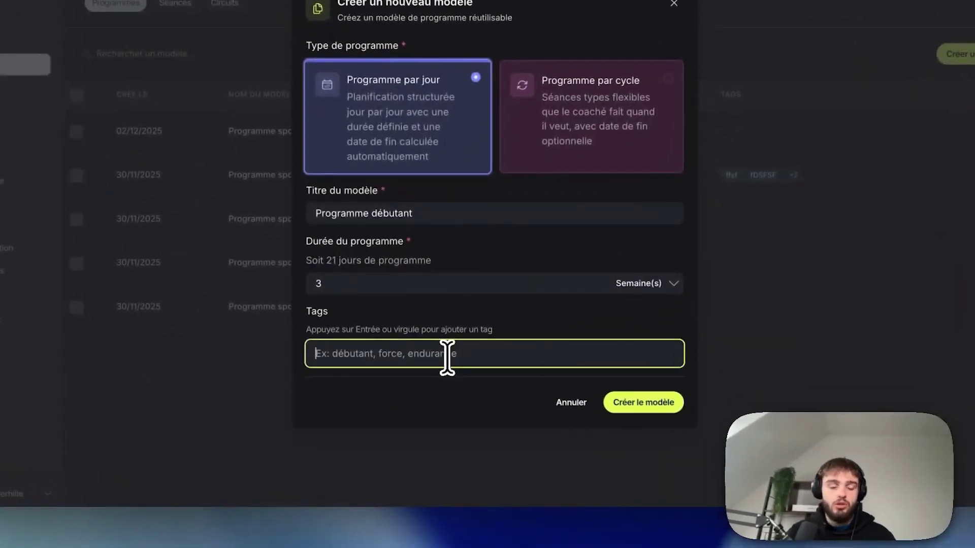
type("Débutant")
key("Return")
type("F")
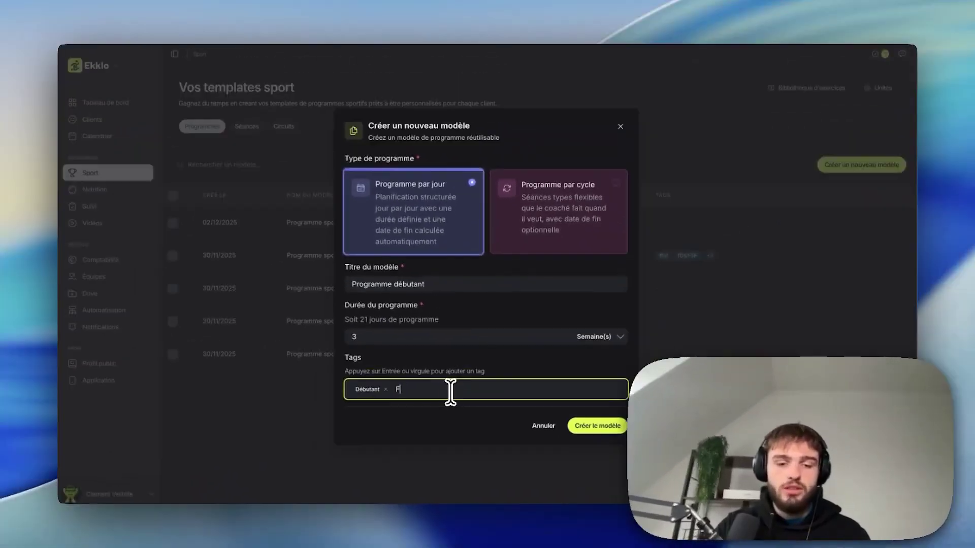
type("orce")
key("Return")
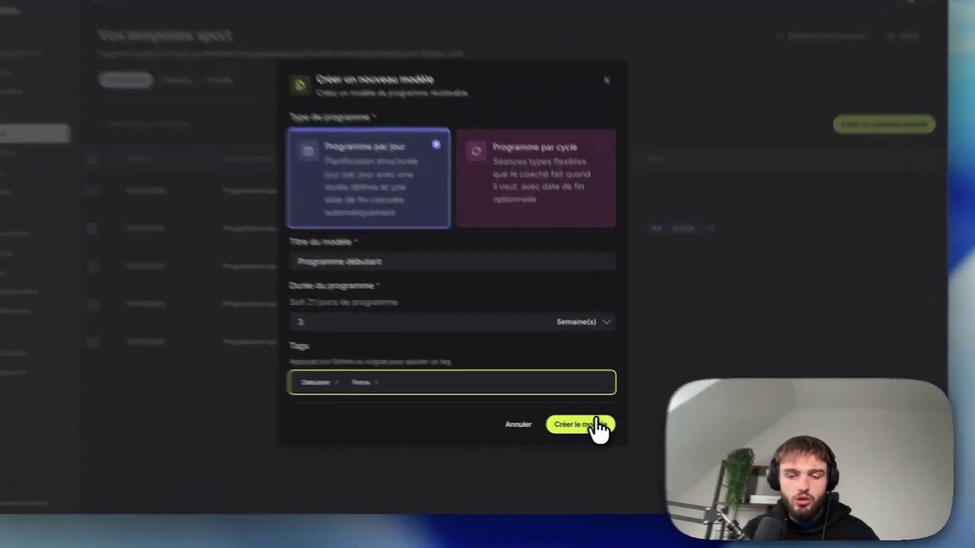
left_click(600, 427)
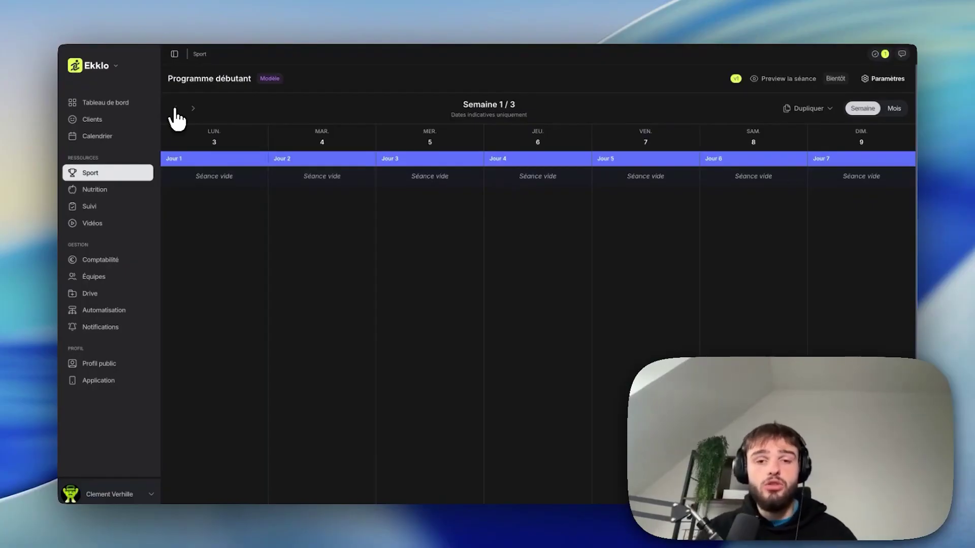
- Examine the program's calendar in month and week view, and look over the program settings
left_click_drag(462, 104, 538, 100)
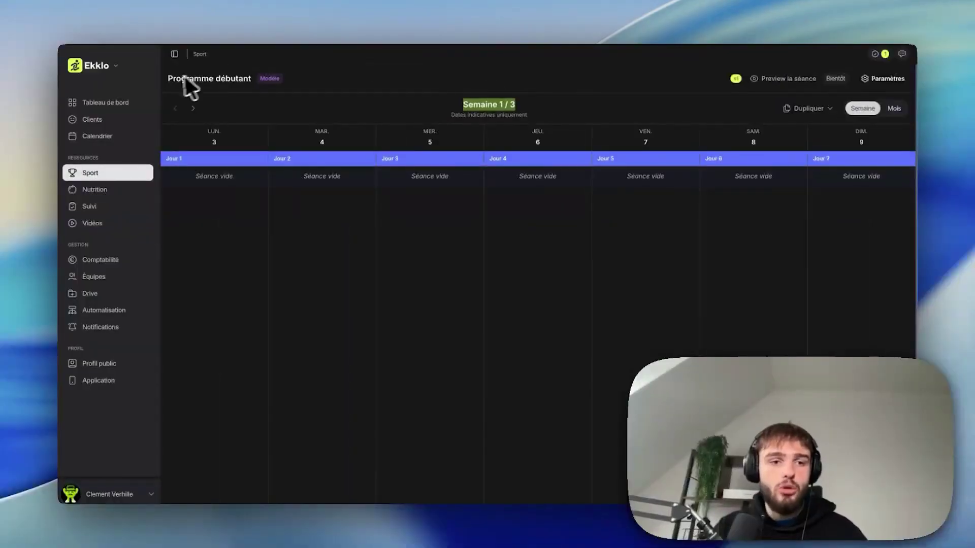
left_click(51, 90)
left_click_drag(201, 86, 320, 81)
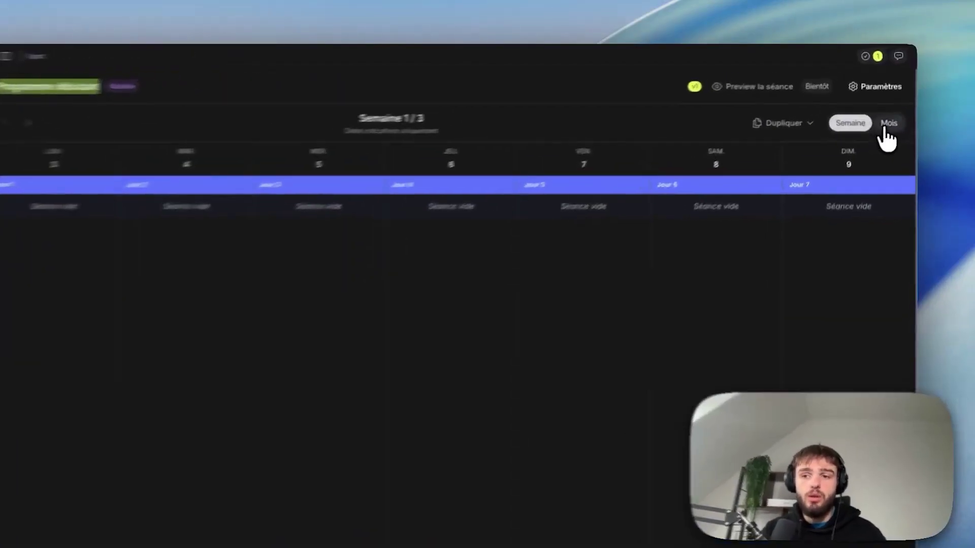
left_click(894, 108)
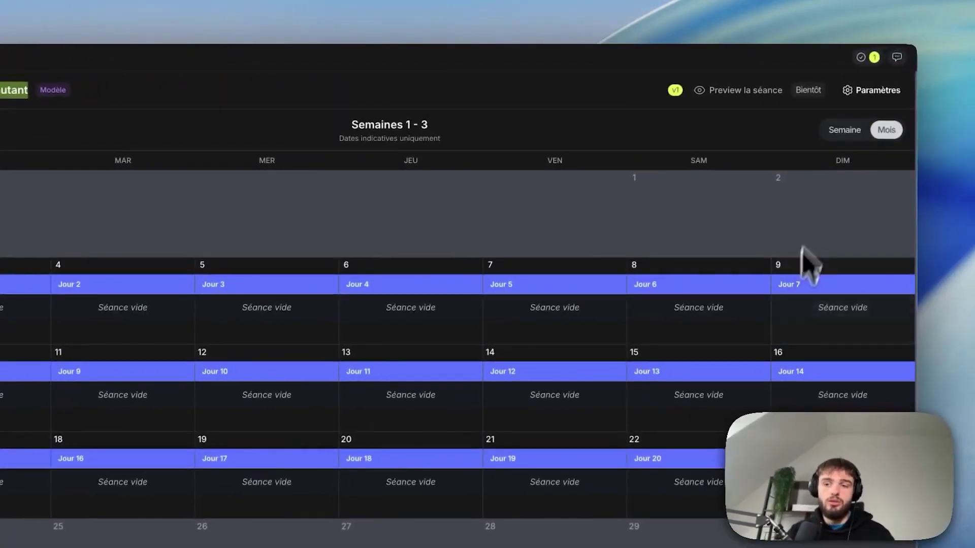
left_click(845, 129)
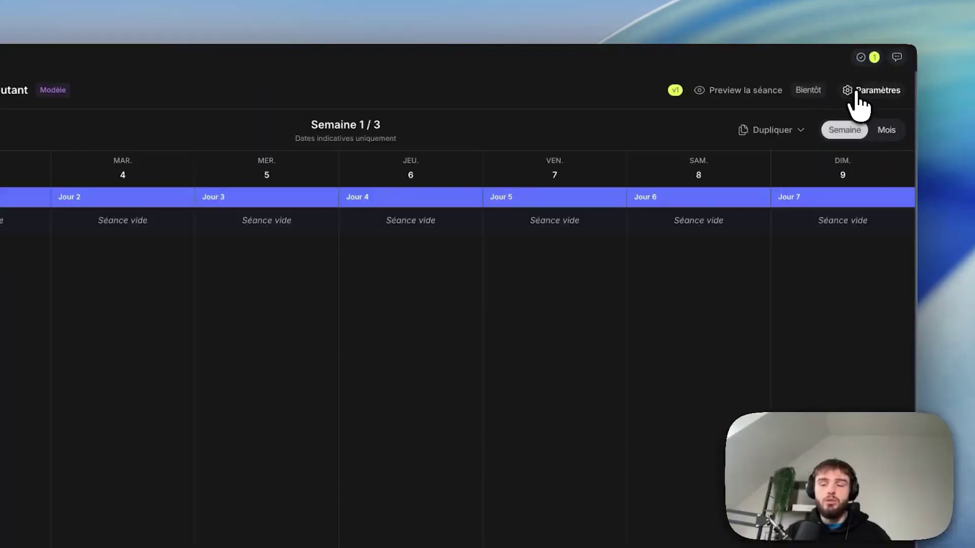
left_click(878, 79)
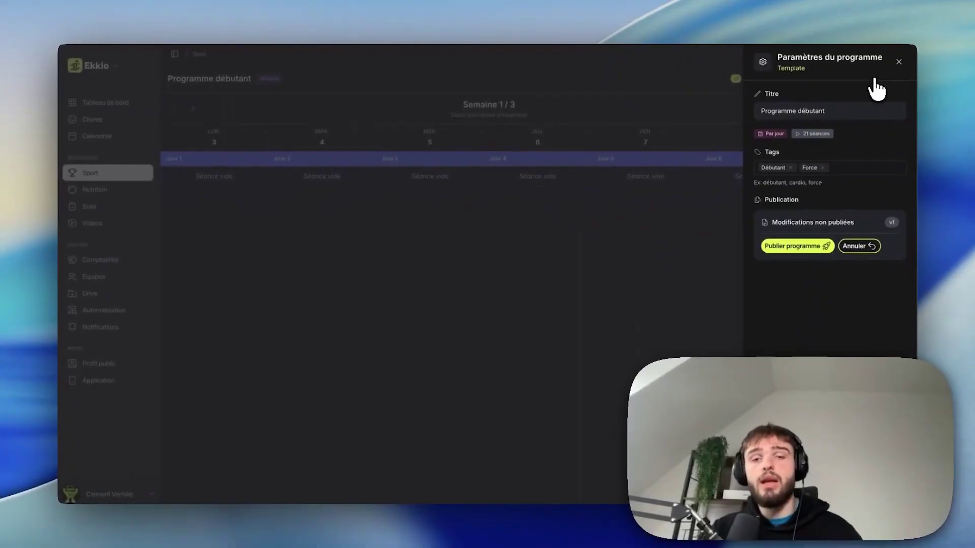
left_click(691, 181)
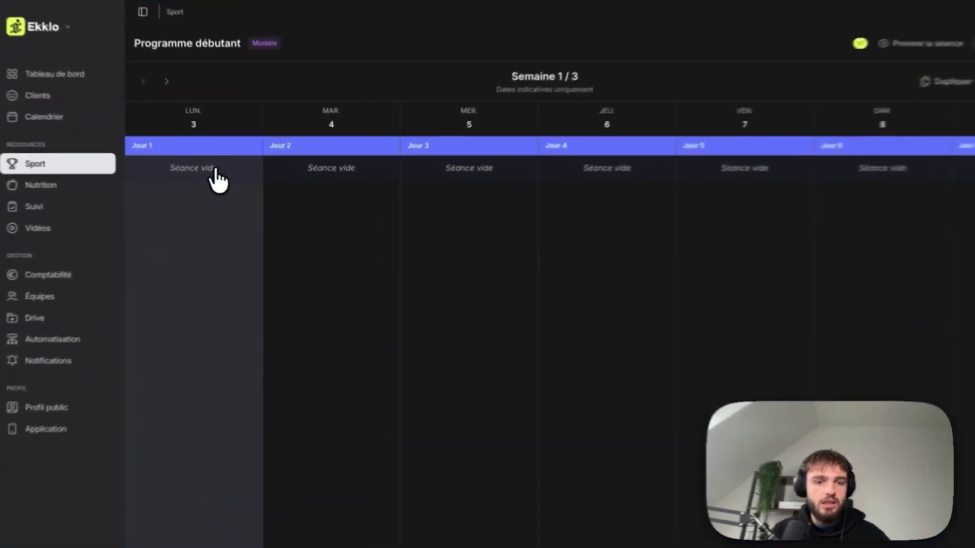
- Open the Jour 1 session for editing and look through the exercise filter categories
left_click(229, 178)
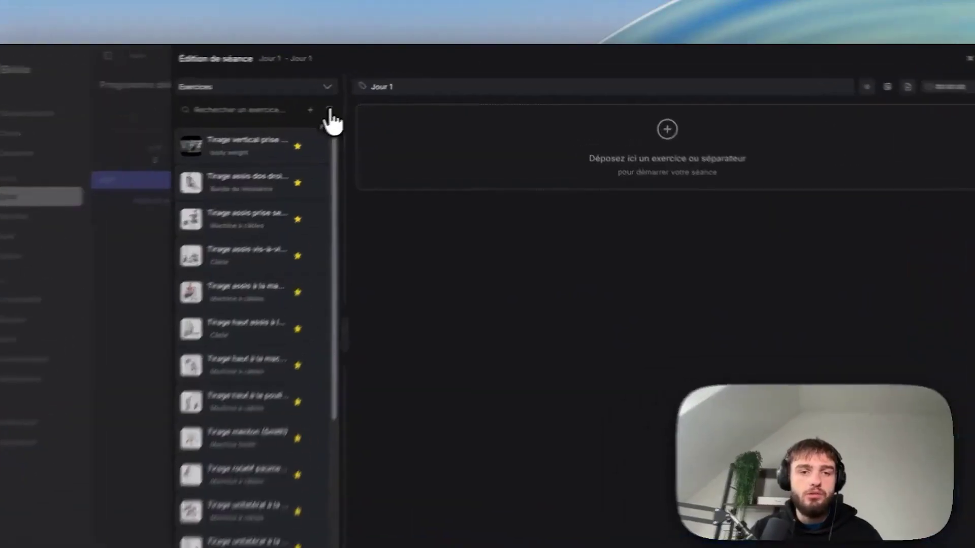
left_click(462, 71)
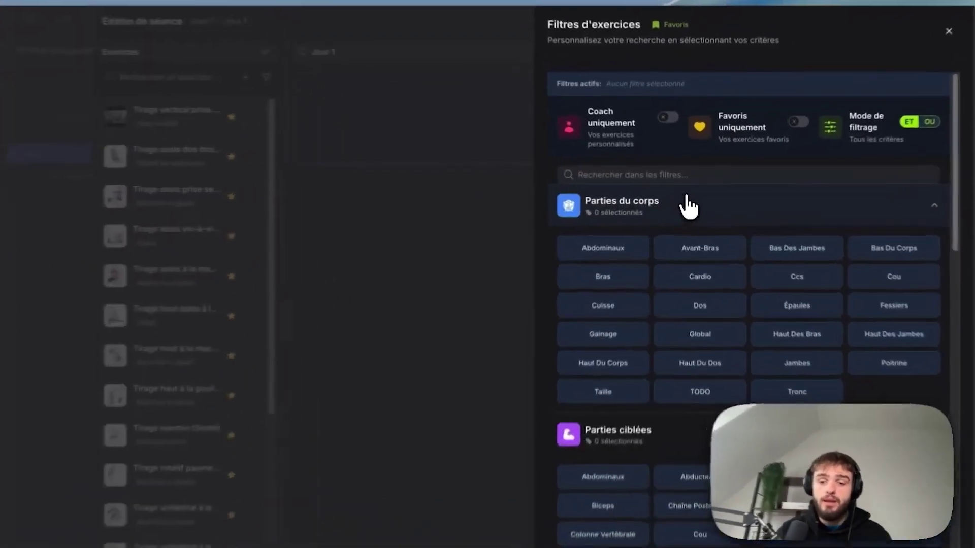
left_click(687, 196)
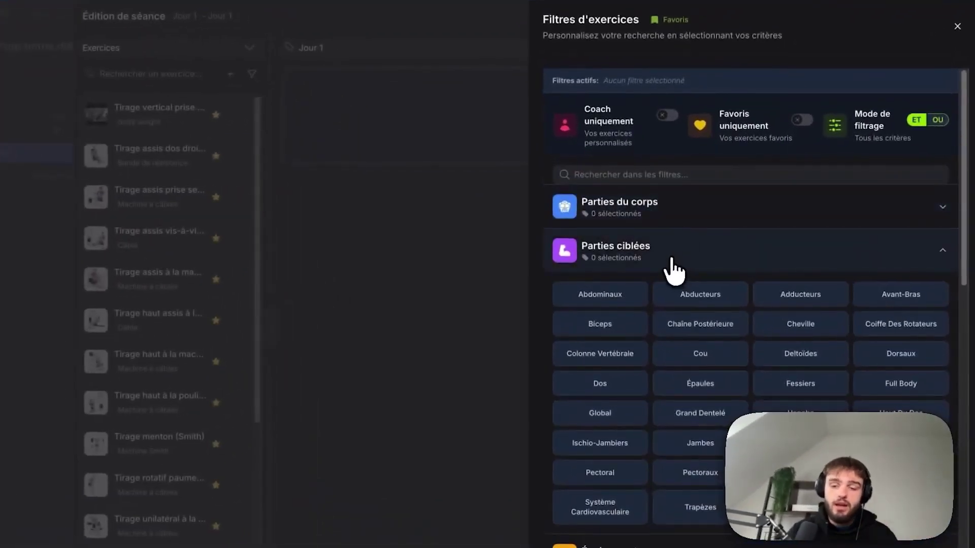
left_click(674, 272)
left_click(675, 297)
left_click(251, 295)
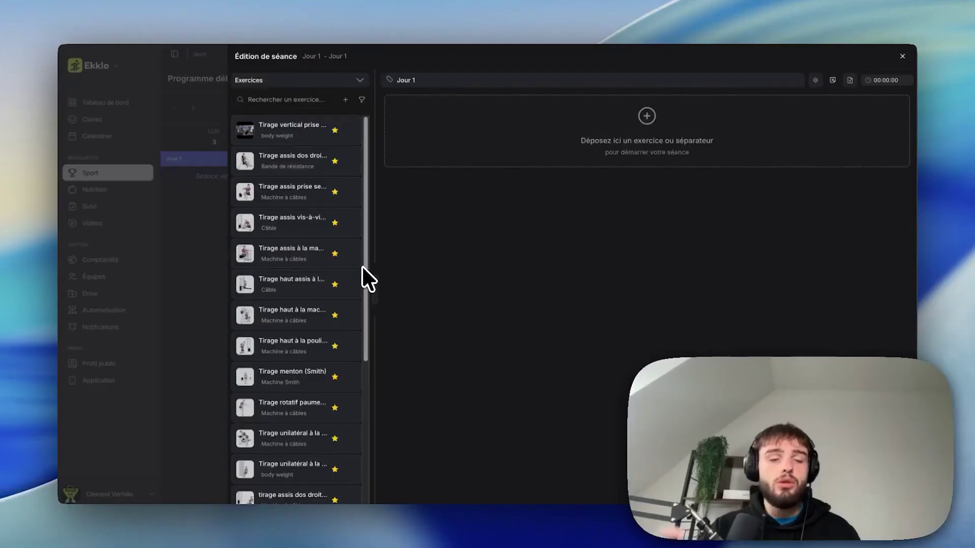
- View the details of the exercise "Tirage vertical prise neutre" and add it to the Jour 1 session
left_click(249, 133)
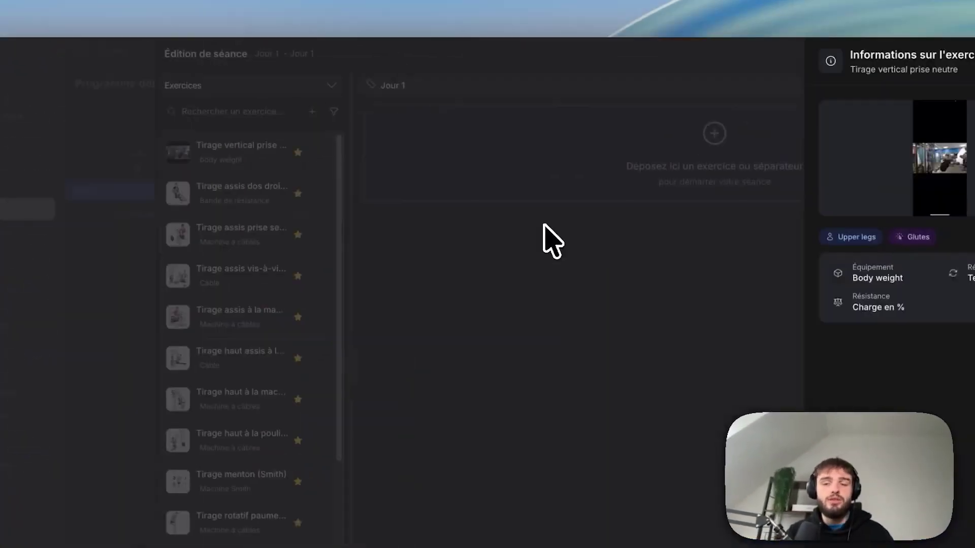
left_click(525, 227)
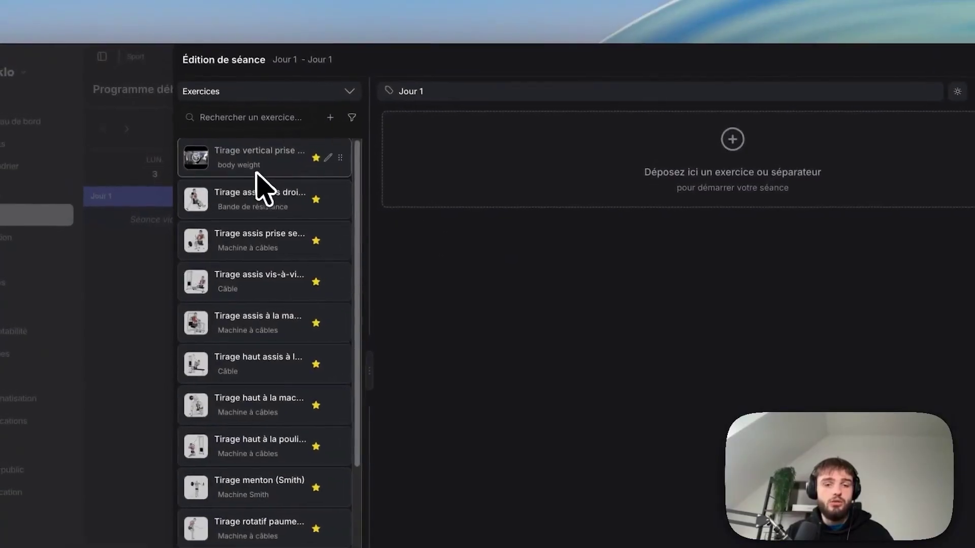
left_click_drag(241, 168, 584, 150)
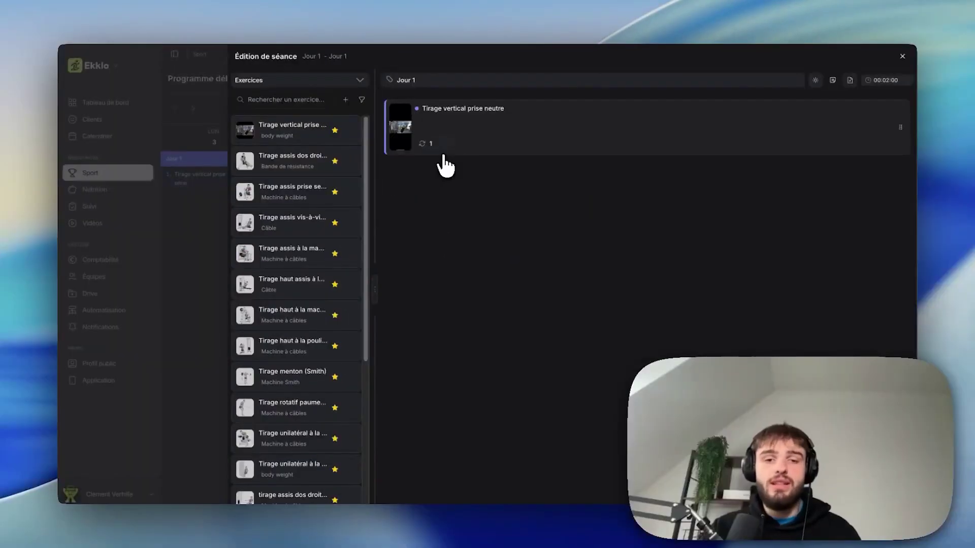
mouse_move(847, 137)
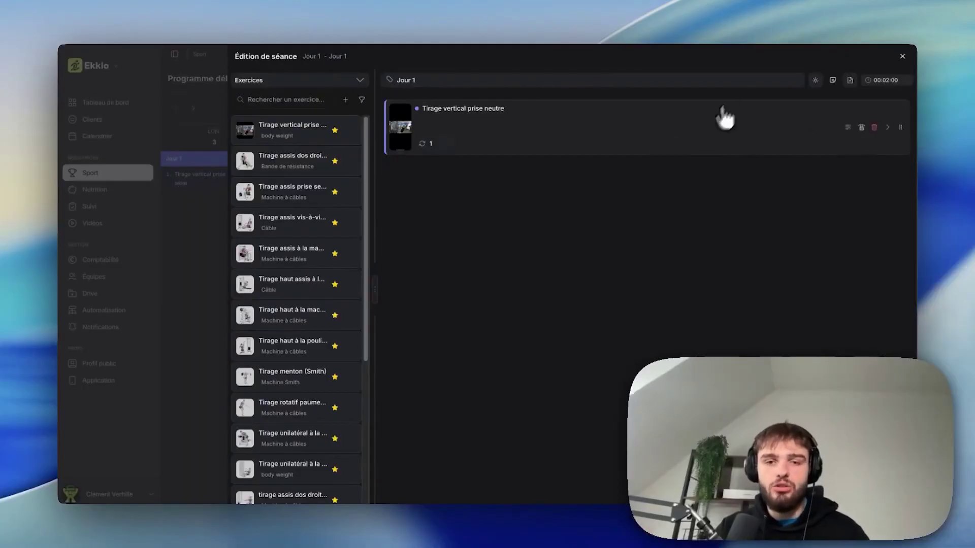
- Rename the session "Push day"
left_click(437, 79)
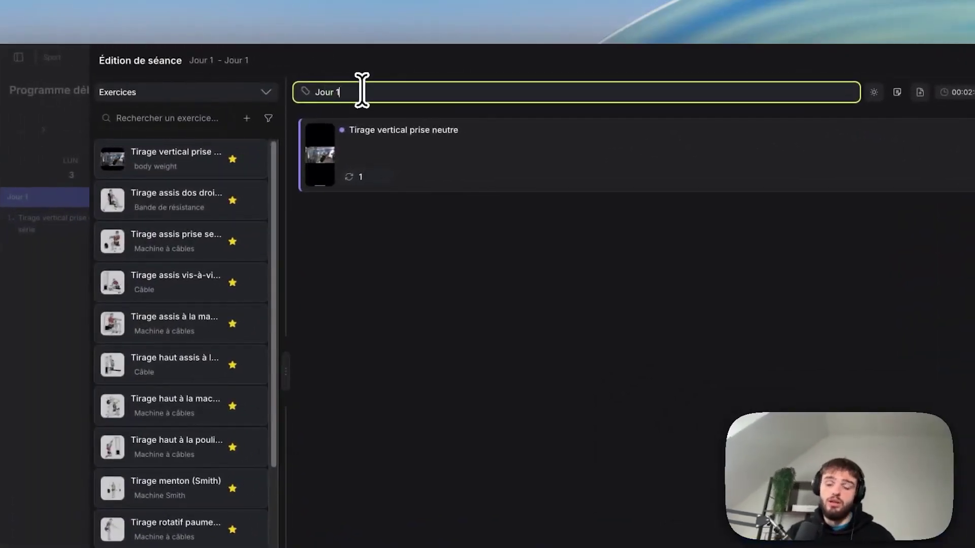
key("BackSpace")
key("BackSpace")
key("BackSpace")
key("BackSpace")
key("BackSpace")
key("BackSpace")
type("Push ")
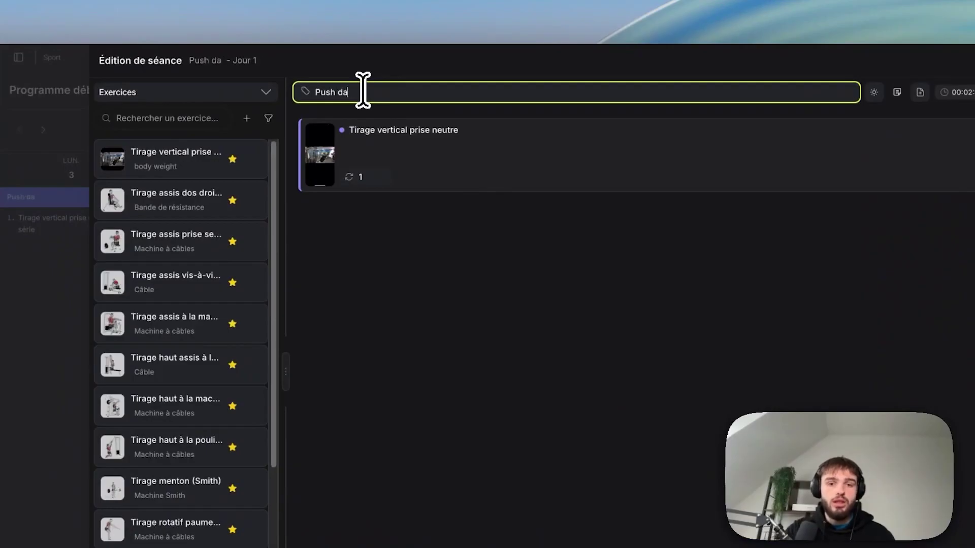
type("day")
key("Return")
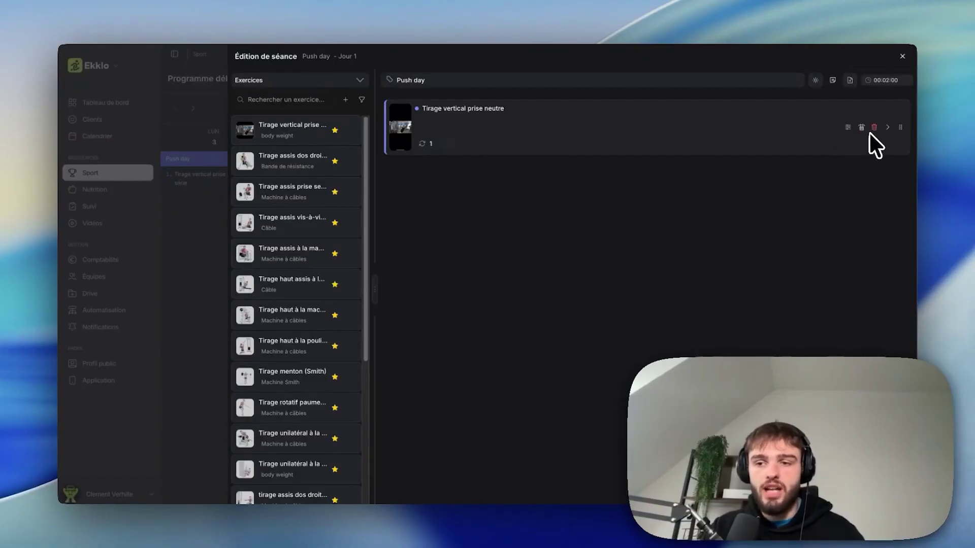
- Expand the set details of "Tirage vertical prise neutre" and change the repetition type to Interval Reps
left_click(887, 127)
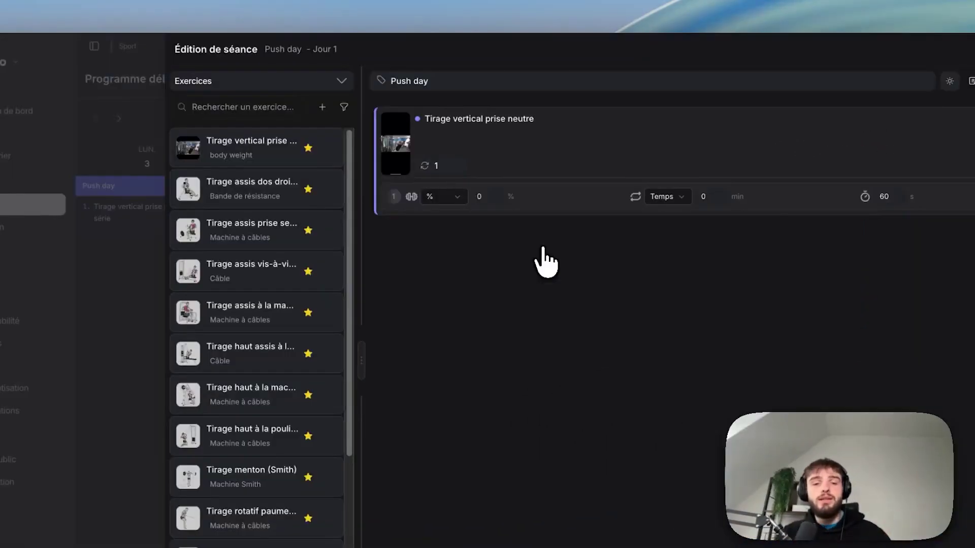
left_click(447, 197)
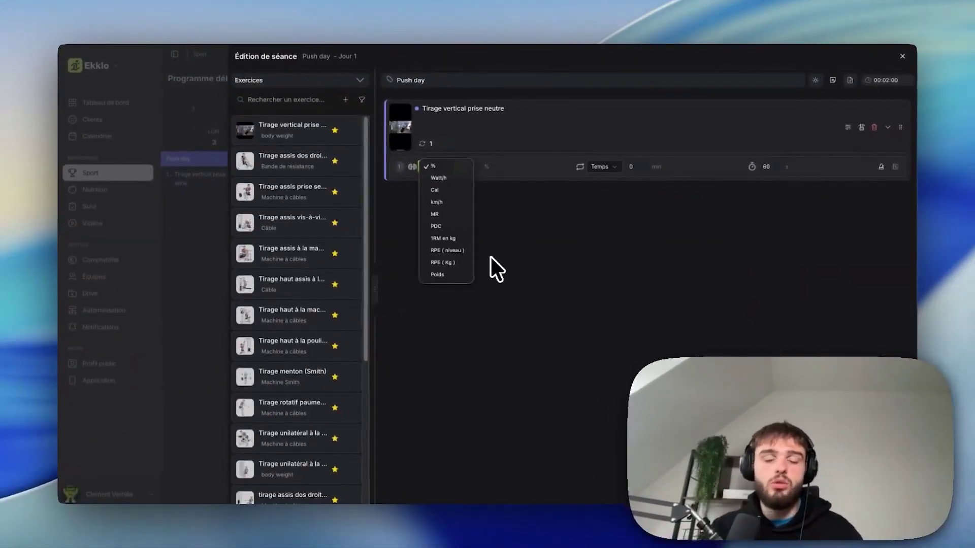
left_click(533, 178)
left_click(602, 166)
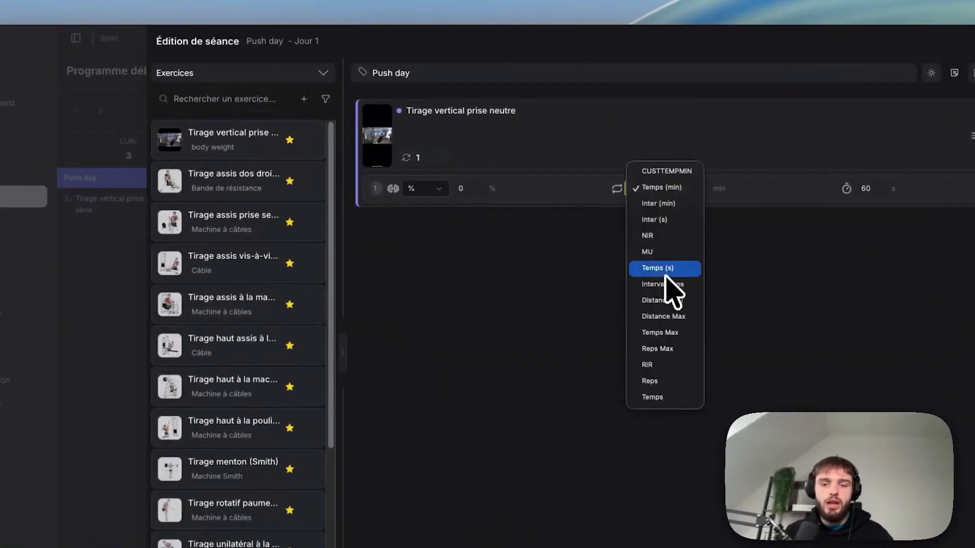
left_click(664, 270)
left_click(646, 189)
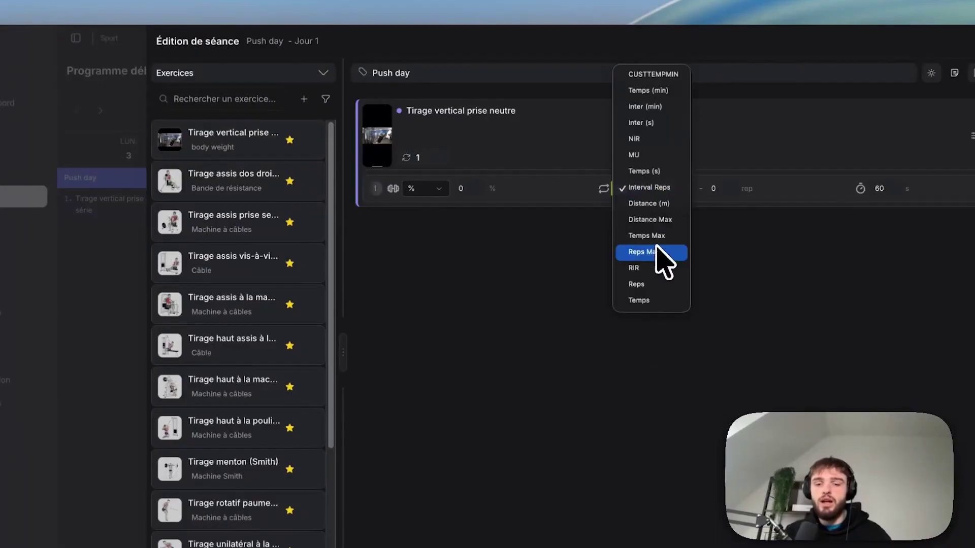
left_click(573, 168)
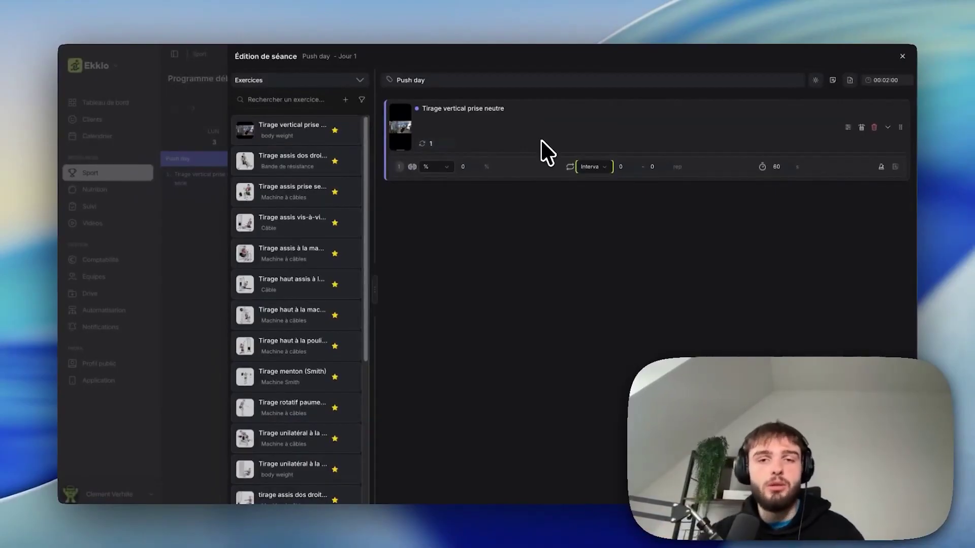
- Set the execution tempo of the "Tirage vertical prise neutre" set to 01/02/01/01 and view the session note field
left_click(773, 167)
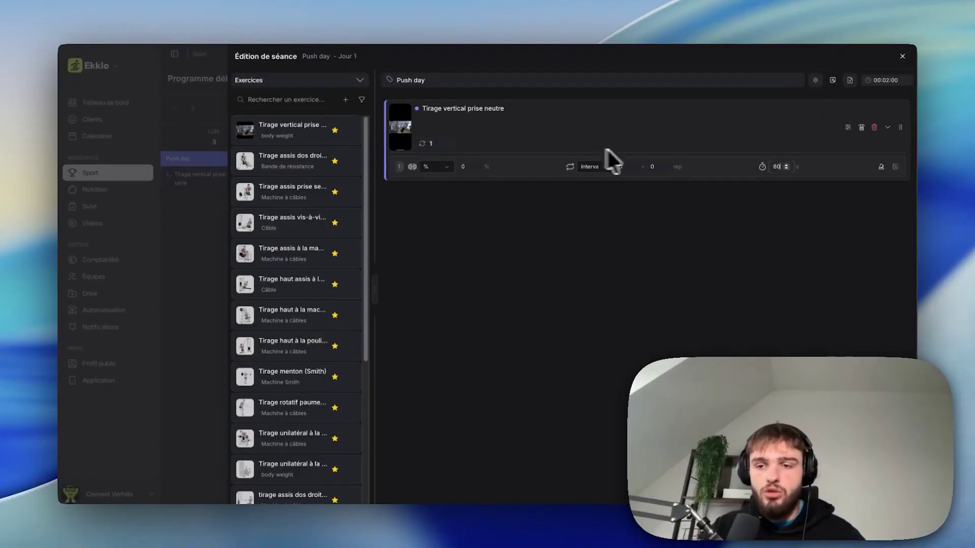
left_click(881, 166)
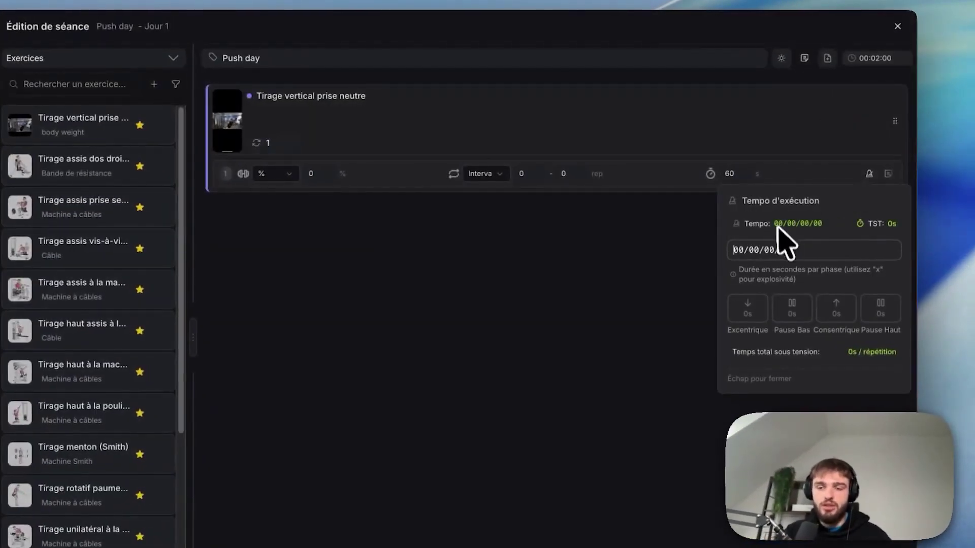
left_click(745, 253)
type("01020101")
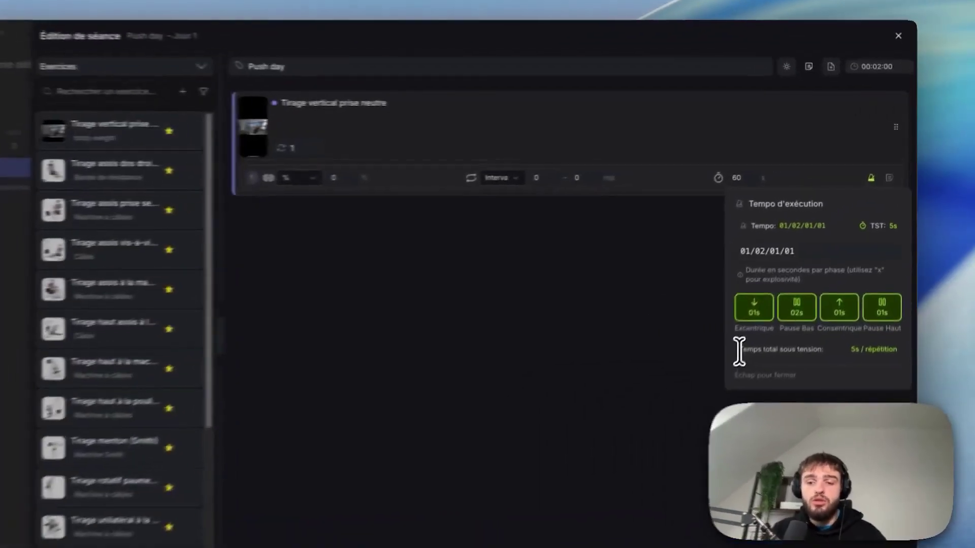
left_click_drag(778, 300, 846, 303)
key("Escape")
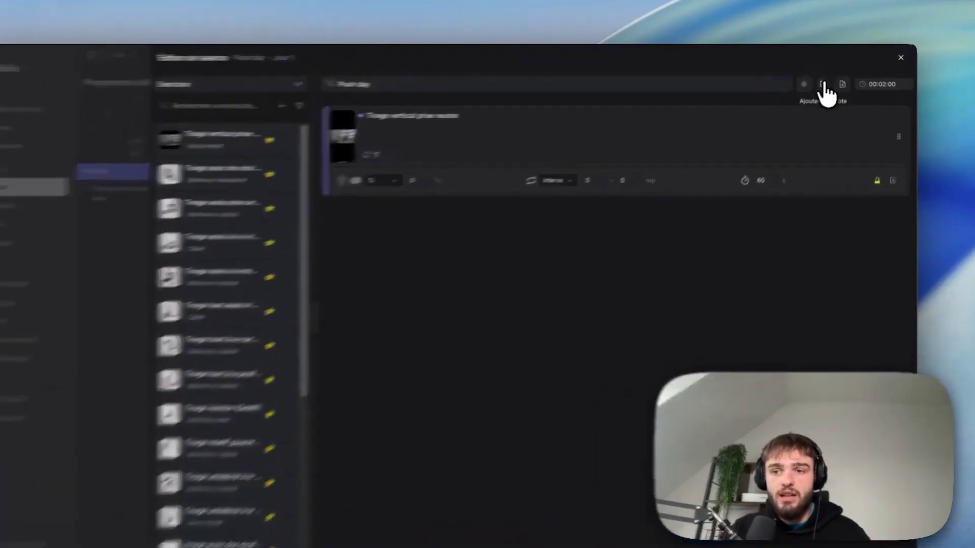
left_click(833, 80)
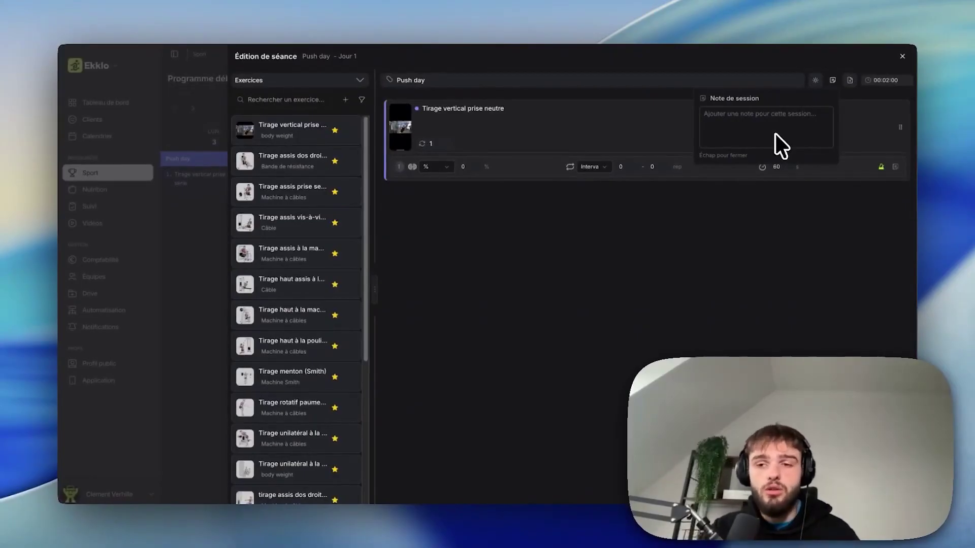
key("Escape")
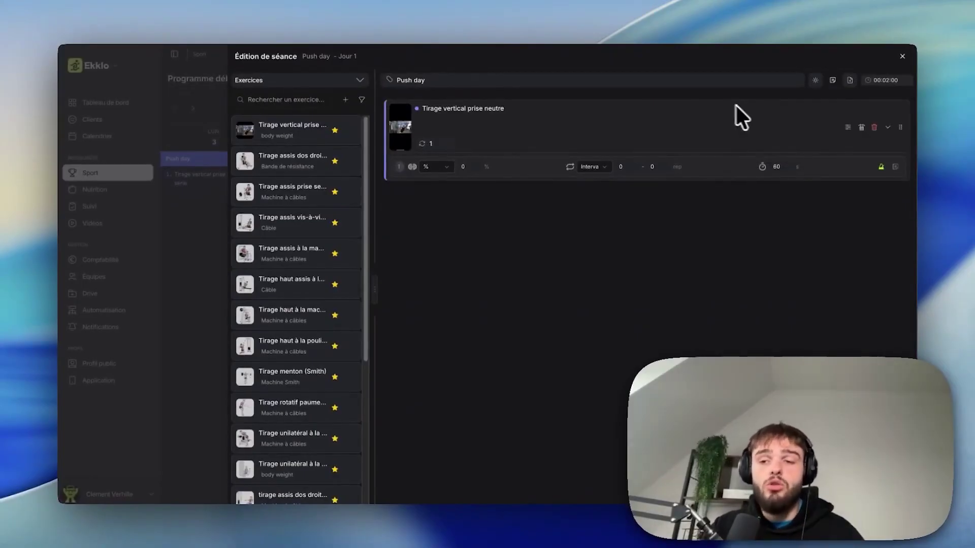
- Add "Tirage assis à la machine" and the cable exercise "Tirage haut assis" as variants of "Tirage vertical prise neutre"
left_click(861, 128)
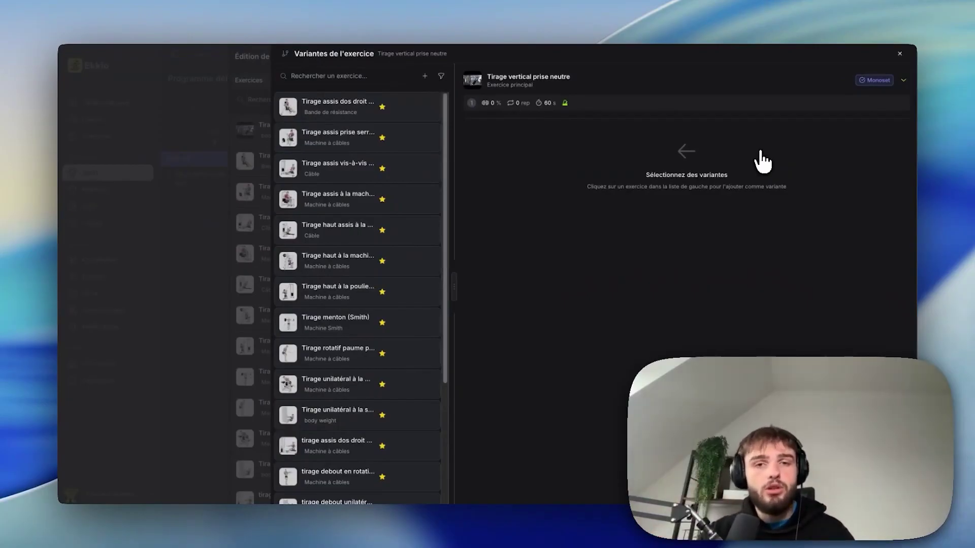
mouse_move(431, 227)
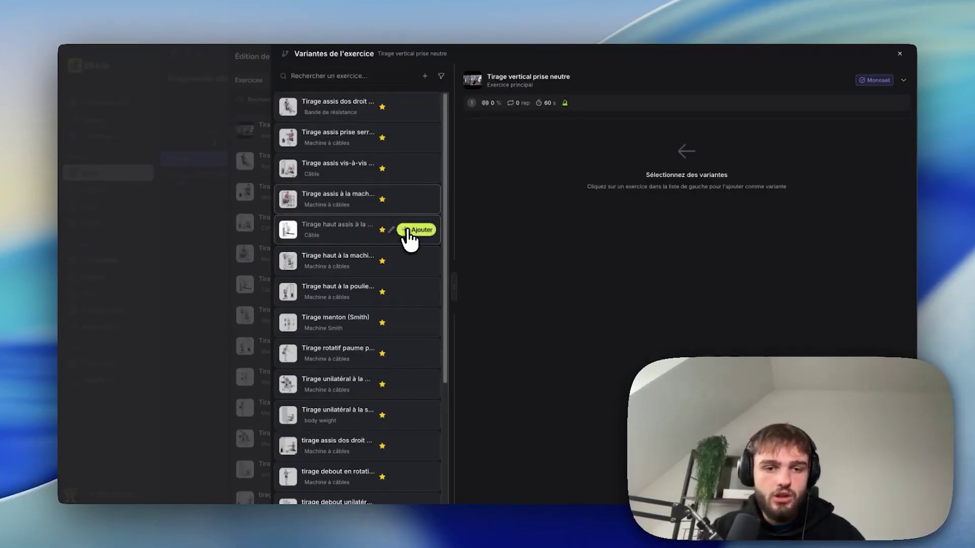
left_click(406, 202)
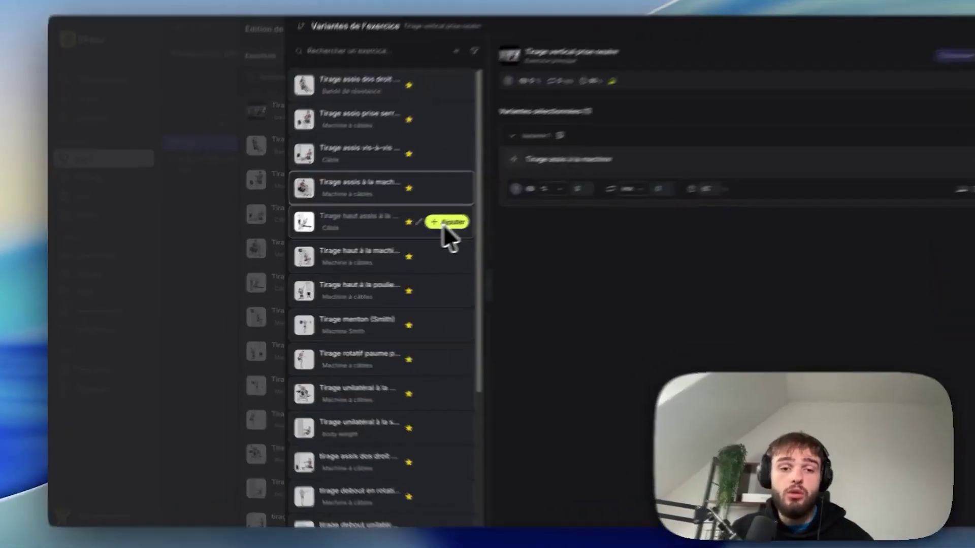
left_click(416, 230)
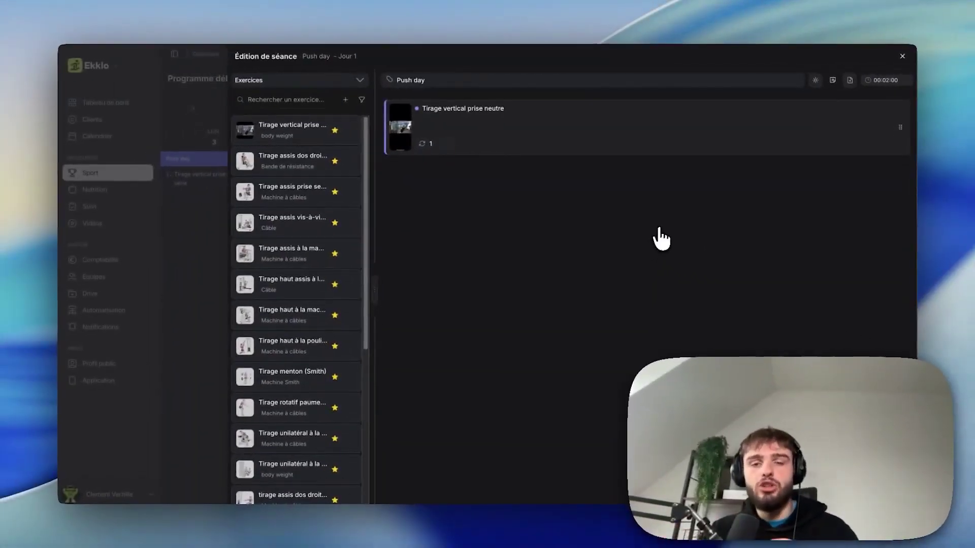
left_click(448, 142)
left_click(448, 142)
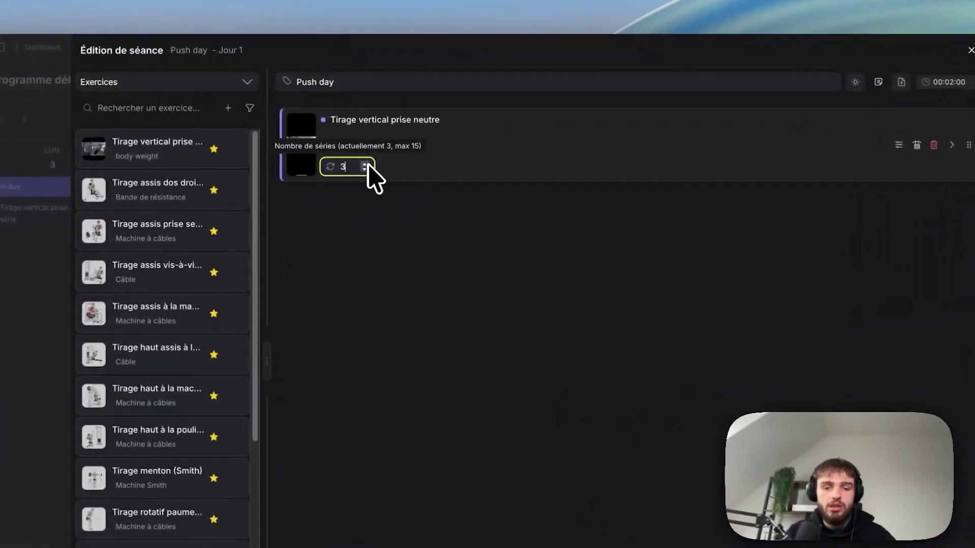
left_click(366, 164)
- Expand the set details of "Tirage vertical prise neutre" and set its repetition interval to 100 - 100
left_click(952, 145)
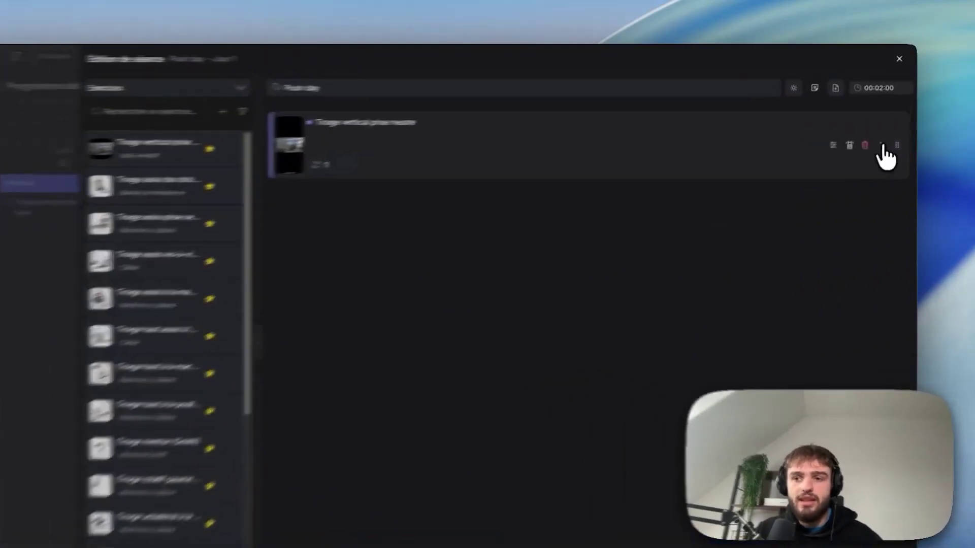
left_click(888, 127)
left_click(595, 154)
type("00")
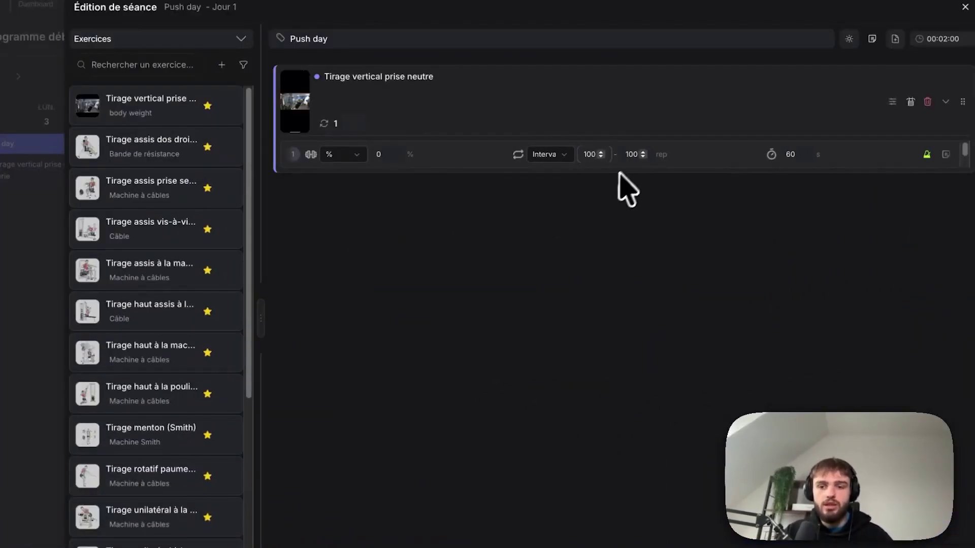
left_click(635, 155)
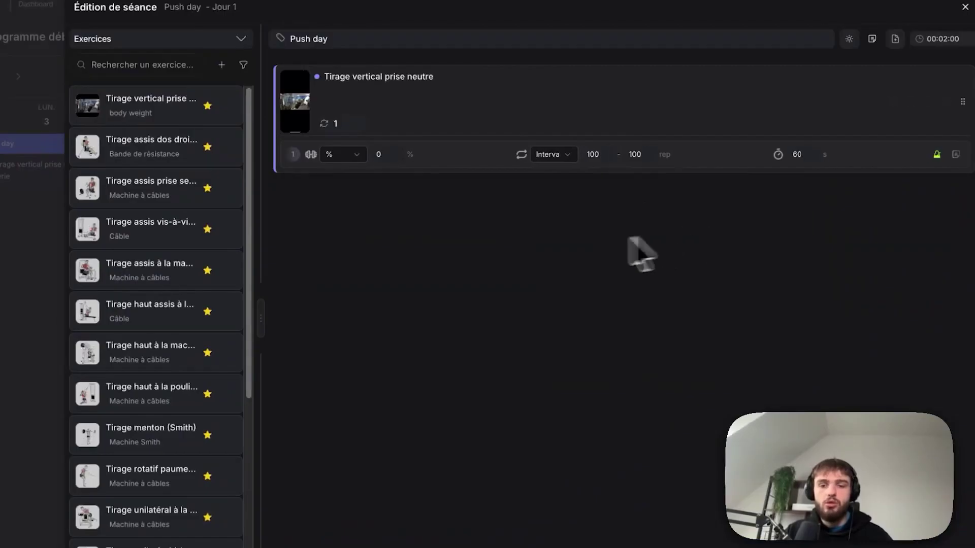
- Set the number of sets of "Tirage vertical prise neutre" to 4
left_click(364, 127)
left_click(358, 120)
left_click(358, 119)
left_click(358, 120)
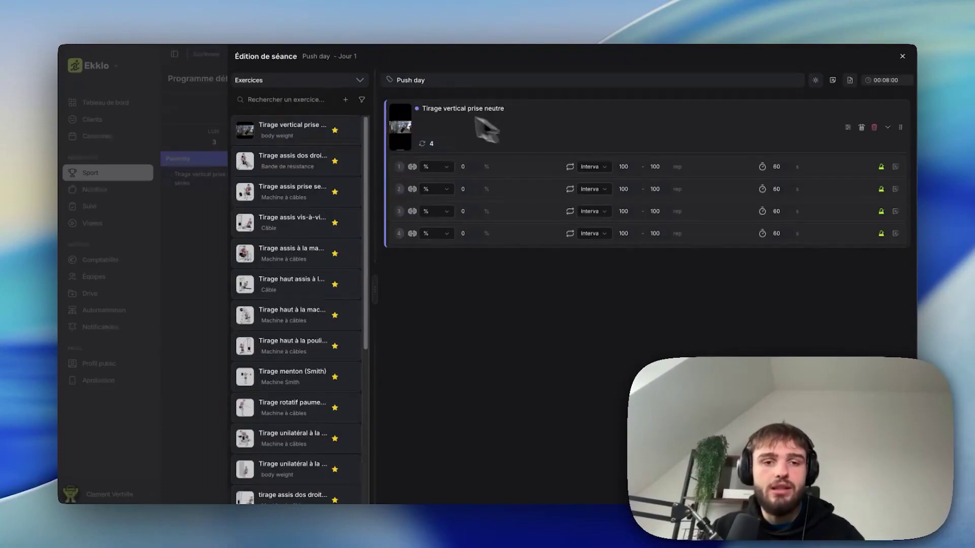
- Look over the form for adding a custom exercise and close it without creating one
left_click(347, 100)
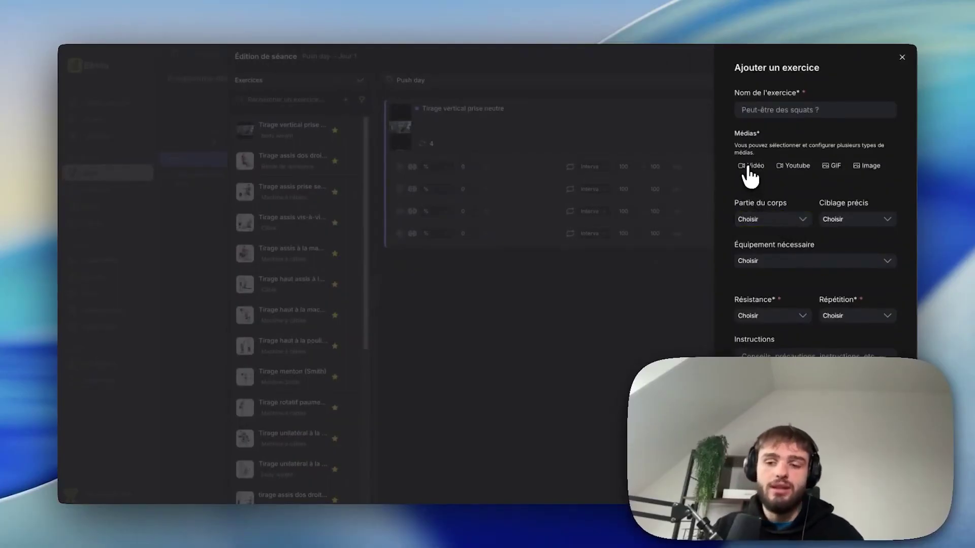
left_click(614, 219)
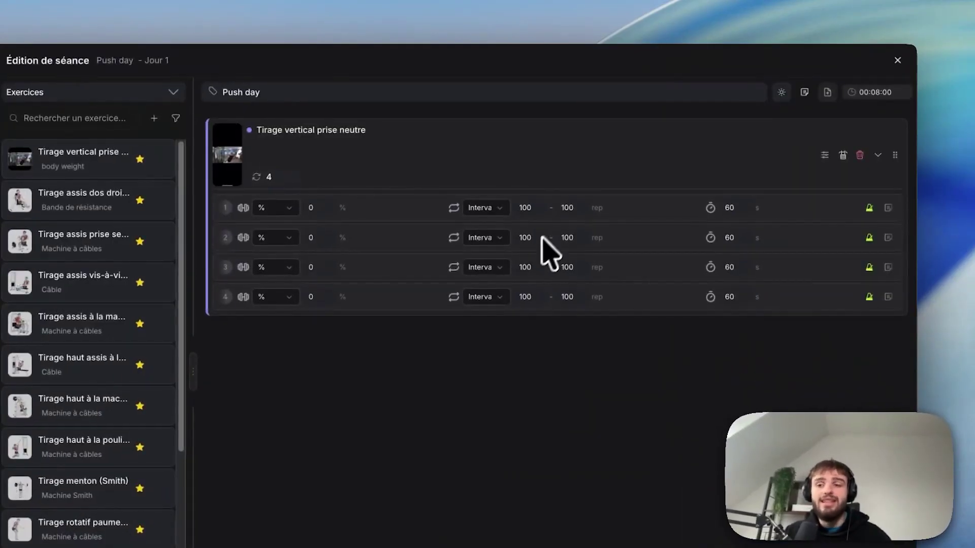
mouse_move(883, 95)
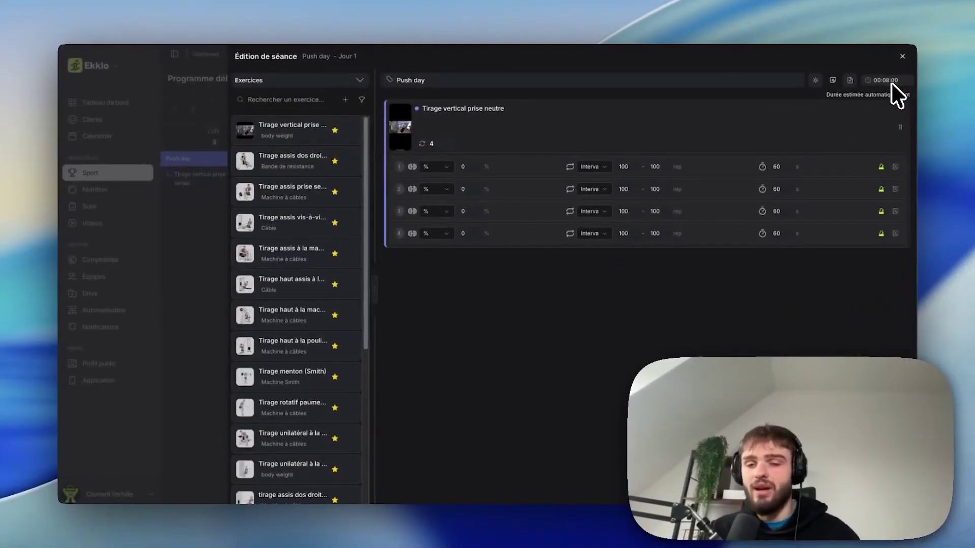
- Group "Tirage assis prise serrée à levier" with "Tirage vertical prise neutre" in a Giant Set, and convert the circuit to EMOM
left_click(396, 226)
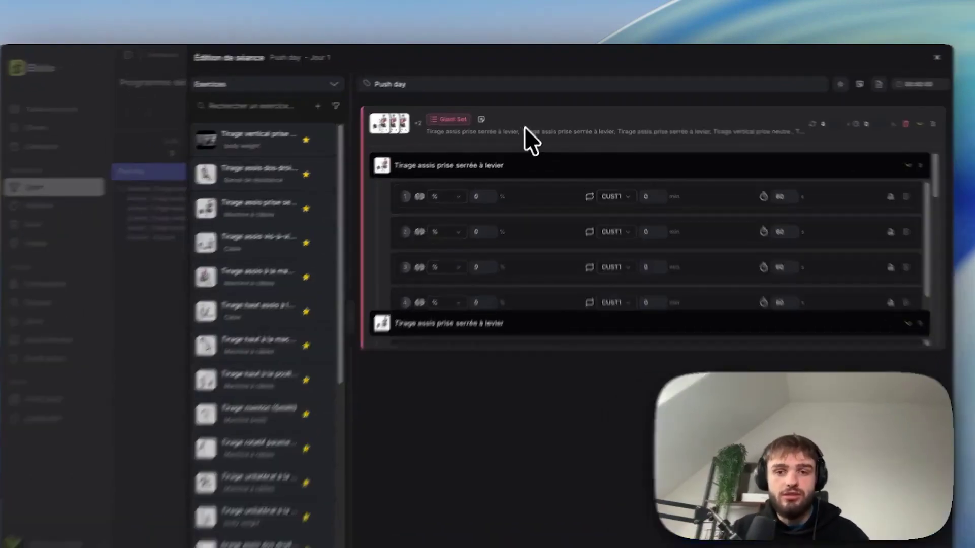
left_click(548, 127)
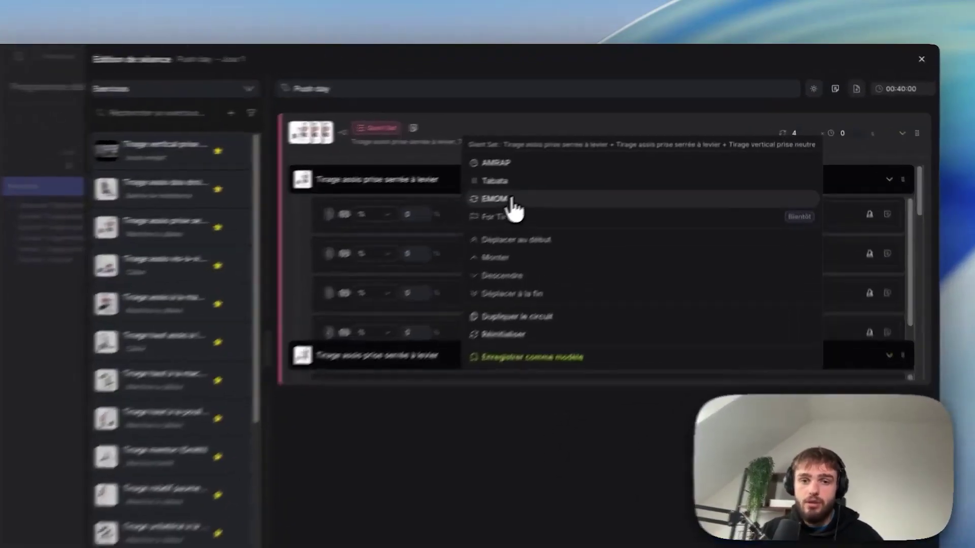
left_click(510, 199)
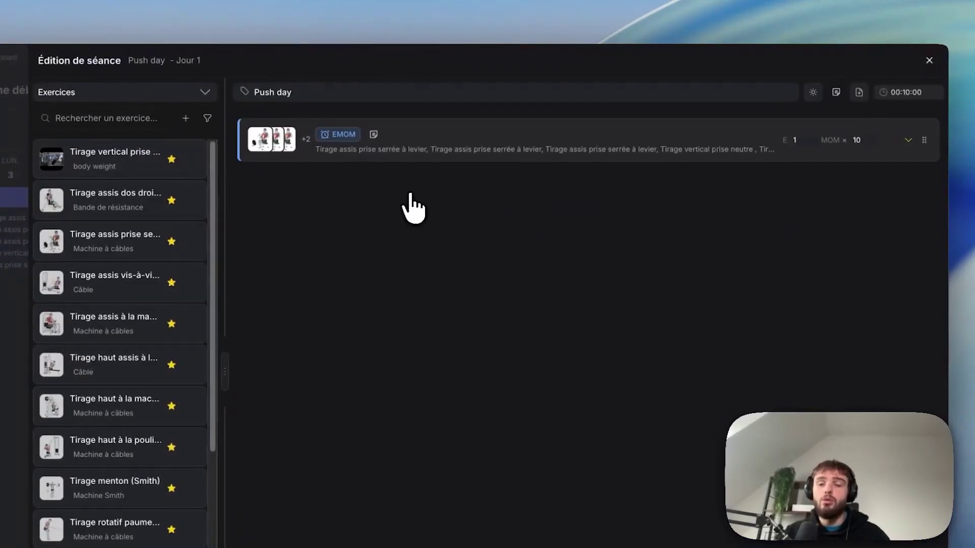
left_click(909, 140)
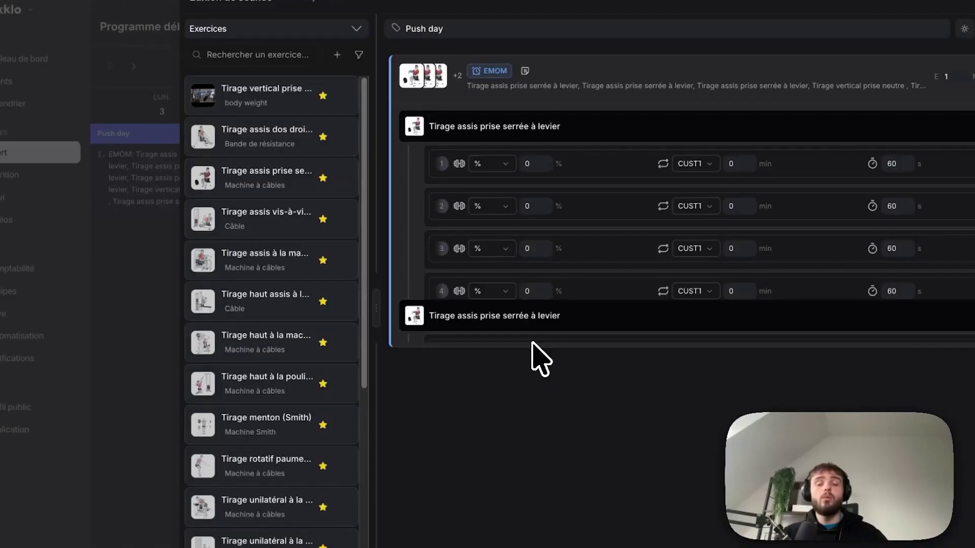
- Add "Tirage haut à la machine" and "Tirage menton (Smith)" below the EMOM circuit and close the session editor
left_click_drag(264, 343, 579, 401)
left_click_drag(269, 419, 586, 523)
left_click_drag(574, 460, 571, 457)
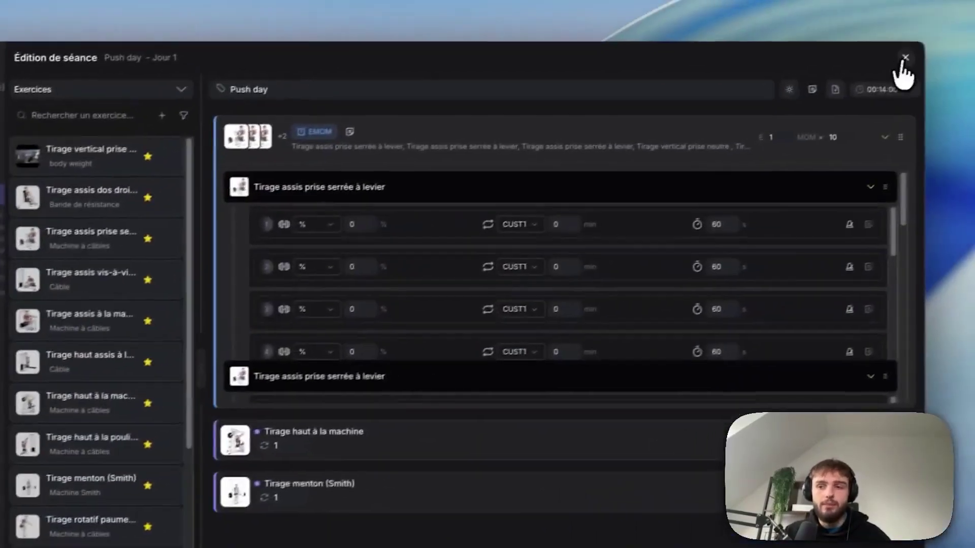
left_click(899, 72)
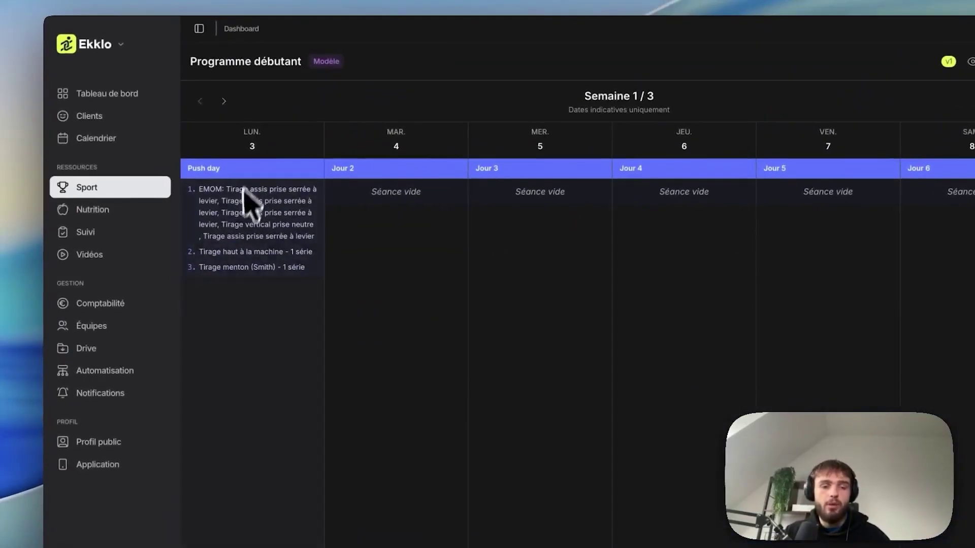
- Duplicate Monday's Push day session and mark the original session as a rest day
right_click(240, 240)
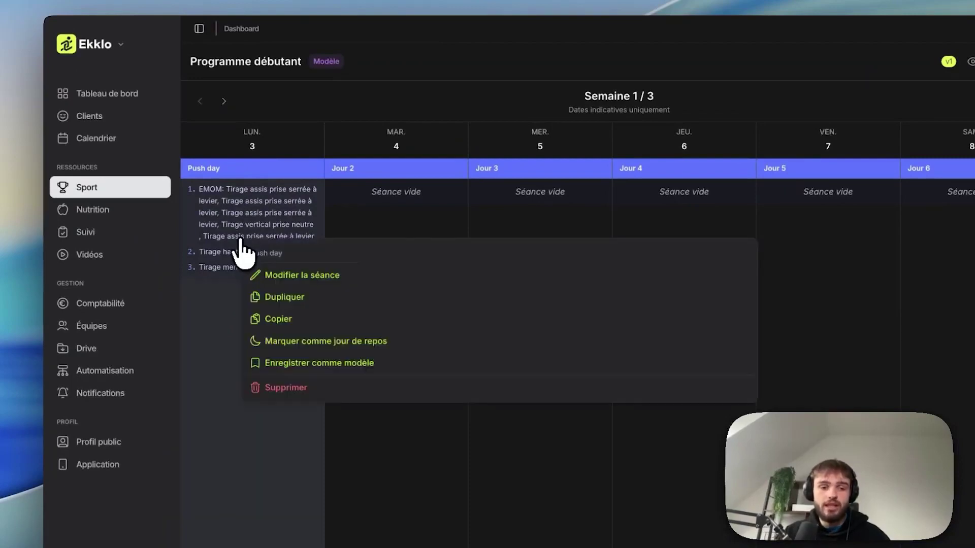
left_click(311, 297)
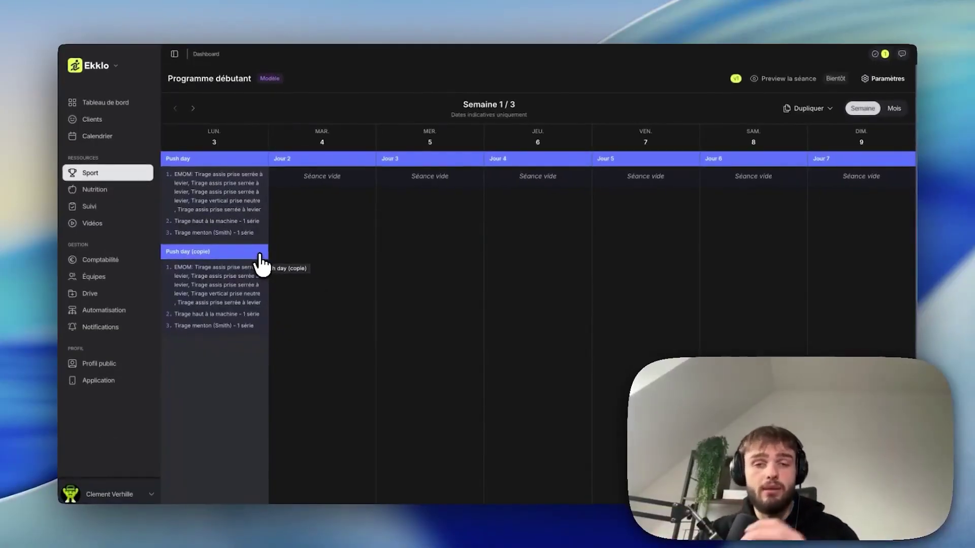
right_click(225, 233)
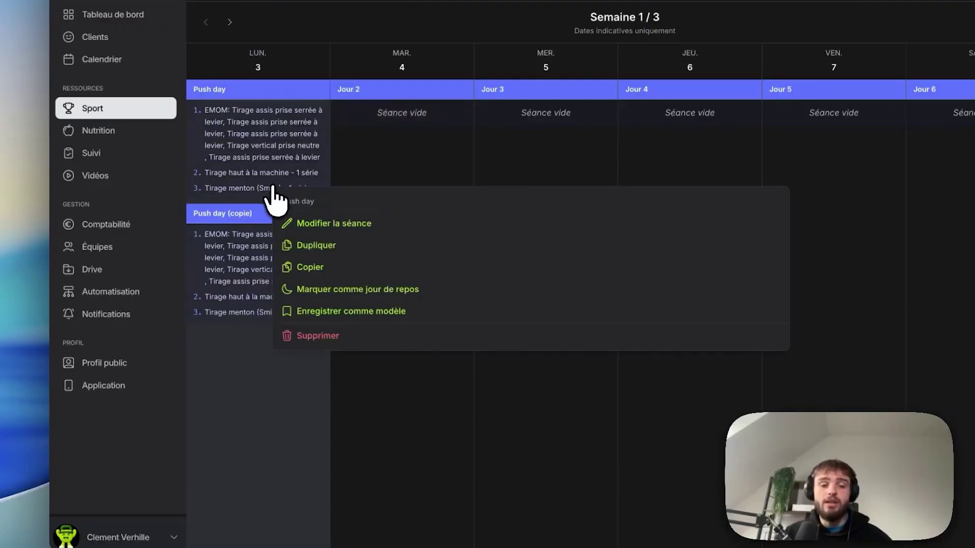
left_click(311, 289)
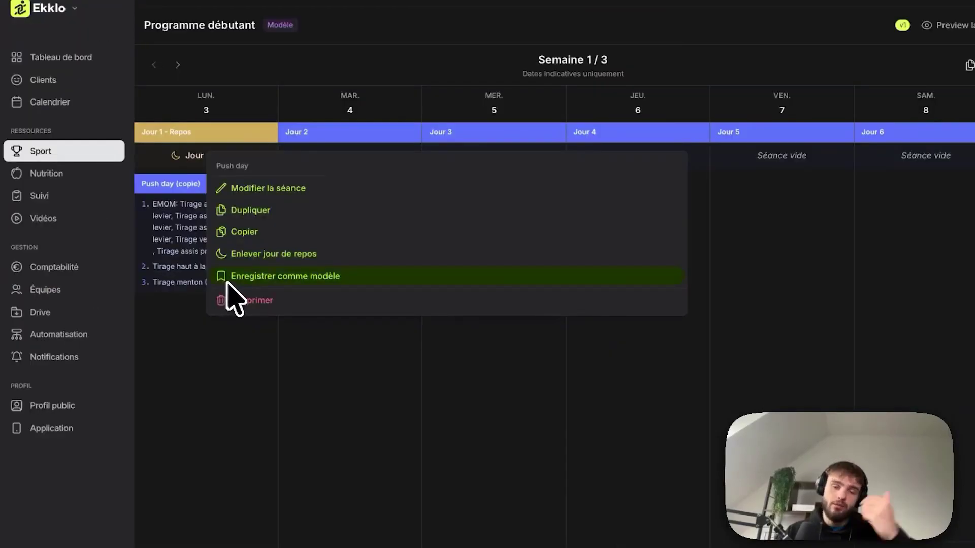
left_click(228, 381)
- Copy the "Push day (copie)" session into Jour 2, Jour 3, Jour 4 and Jour 5, and mark Jour 6 as a rest day
right_click(211, 208)
left_click(257, 277)
left_click(349, 184)
left_click(496, 186)
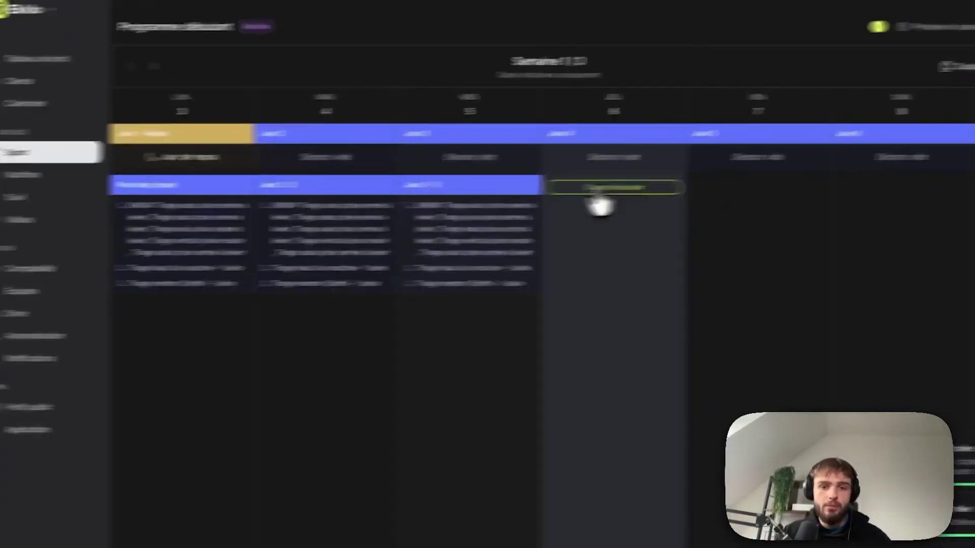
left_click(612, 188)
left_click(760, 187)
right_click(895, 214)
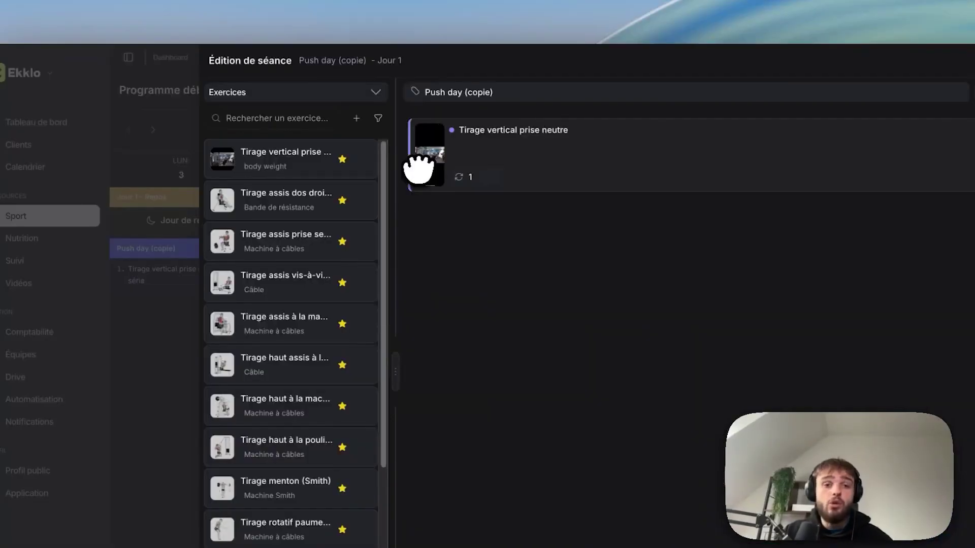
- Add the separators "Début de séance" above and "Fin de séance" below the exercise in the "Push day (copie)" session
left_click(338, 92)
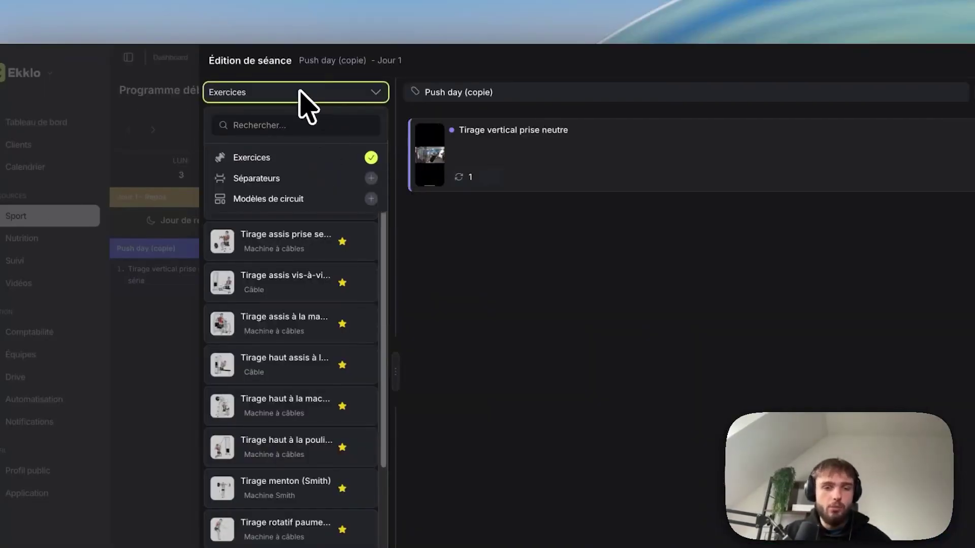
left_click(278, 179)
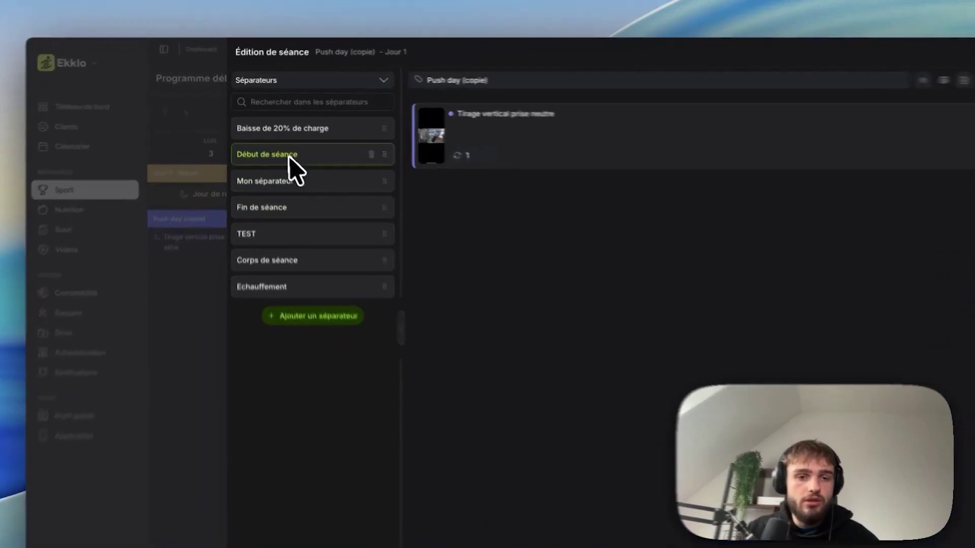
left_click_drag(276, 145, 487, 102)
left_click_drag(572, 111, 579, 127)
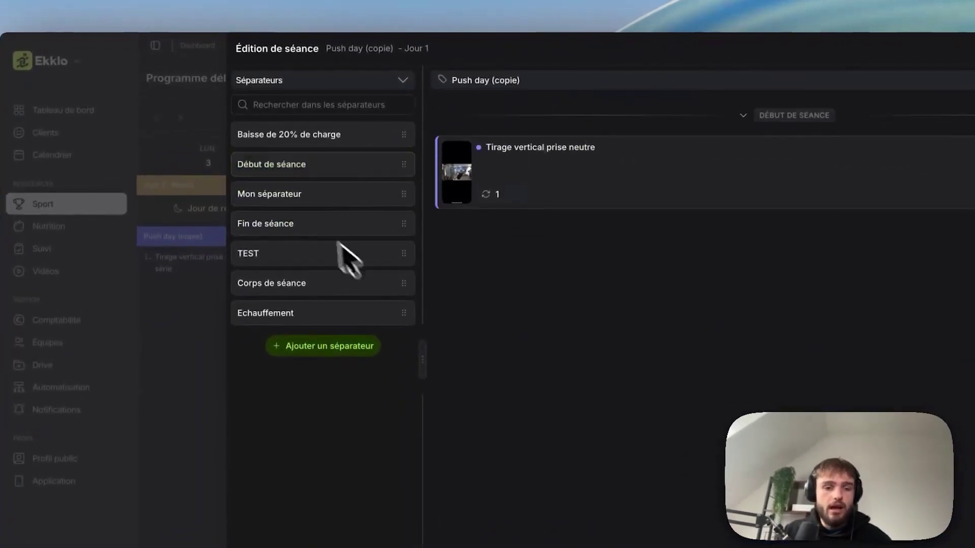
left_click_drag(264, 224, 584, 283)
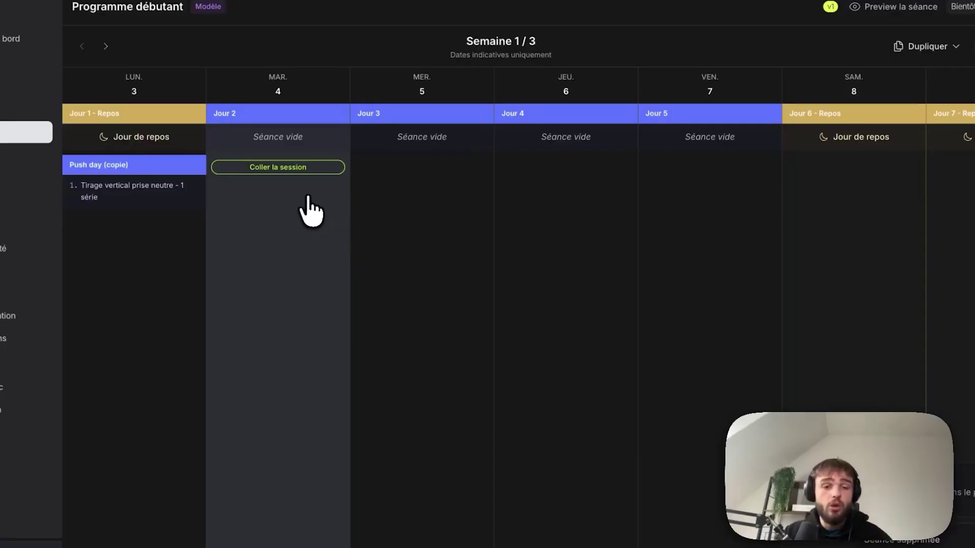
- Paste the copied session into Jour 2, Jour 3 and Jour 4, and mark Jour 5 as a rest day
left_click(298, 170)
left_click(396, 167)
left_click(553, 168)
right_click(709, 211)
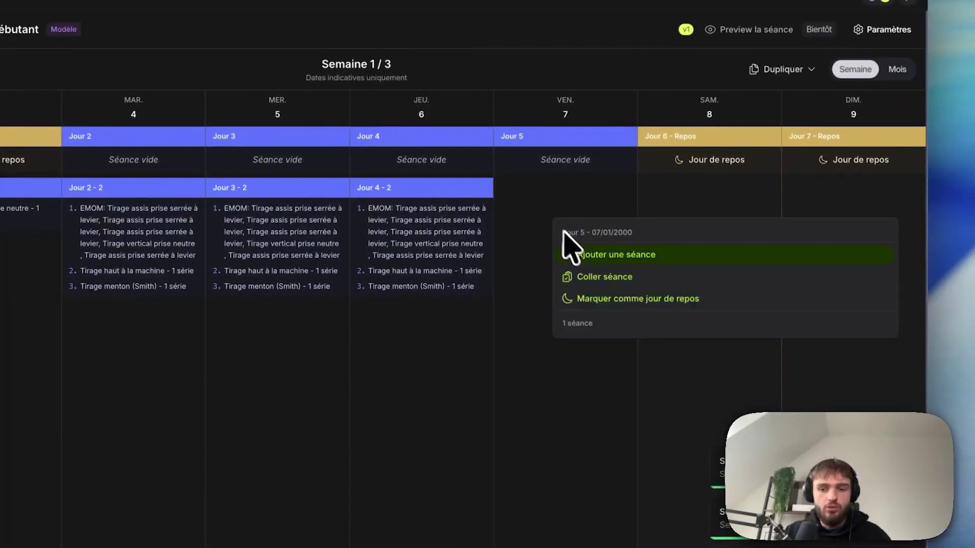
left_click(604, 298)
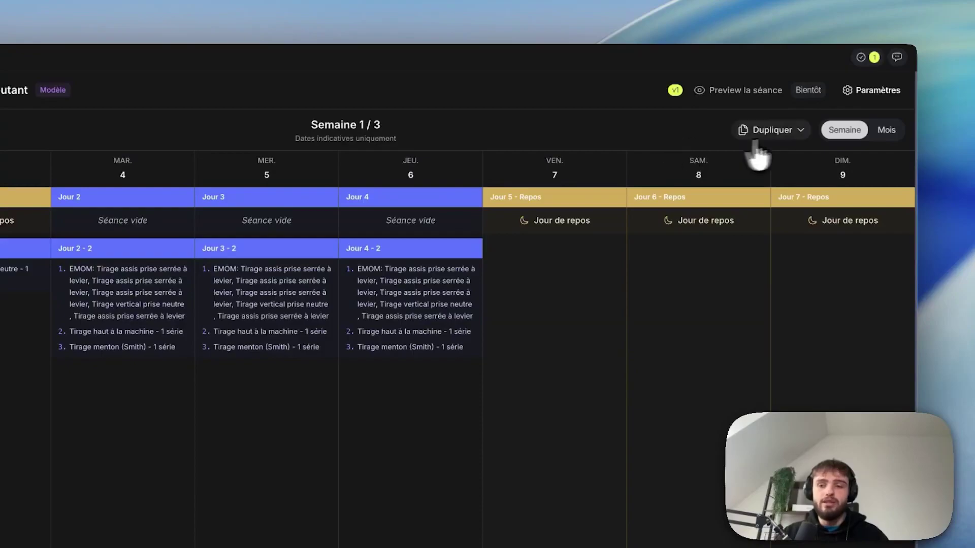
- Duplicate week 1 to all the other weeks of the programme and check the result through week 3
left_click(779, 131)
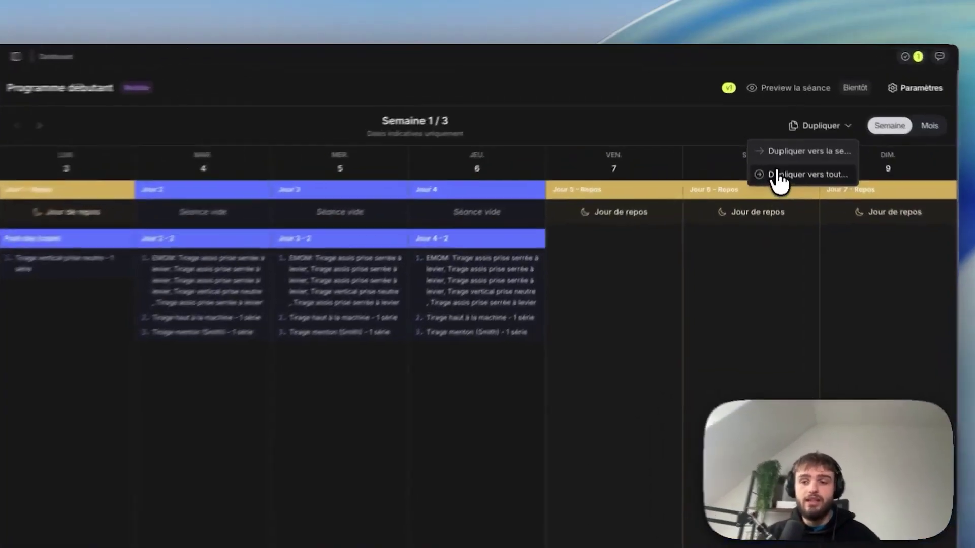
left_click(776, 147)
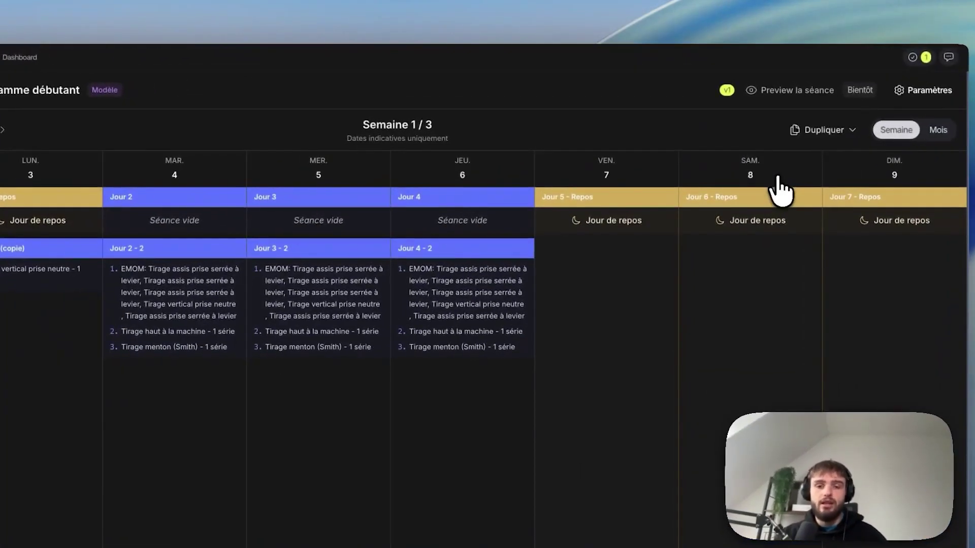
left_click(3, 130)
left_click(3, 129)
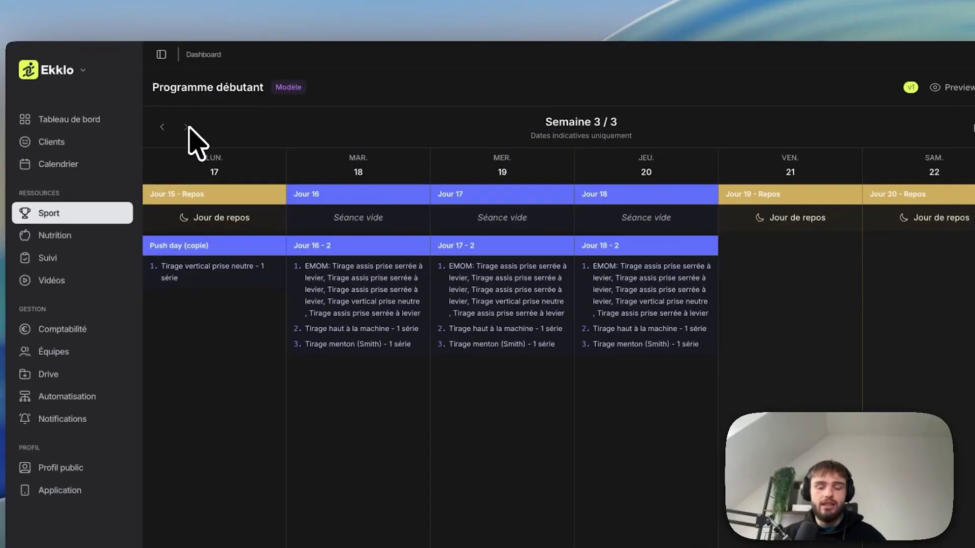
mouse_move(397, 430)
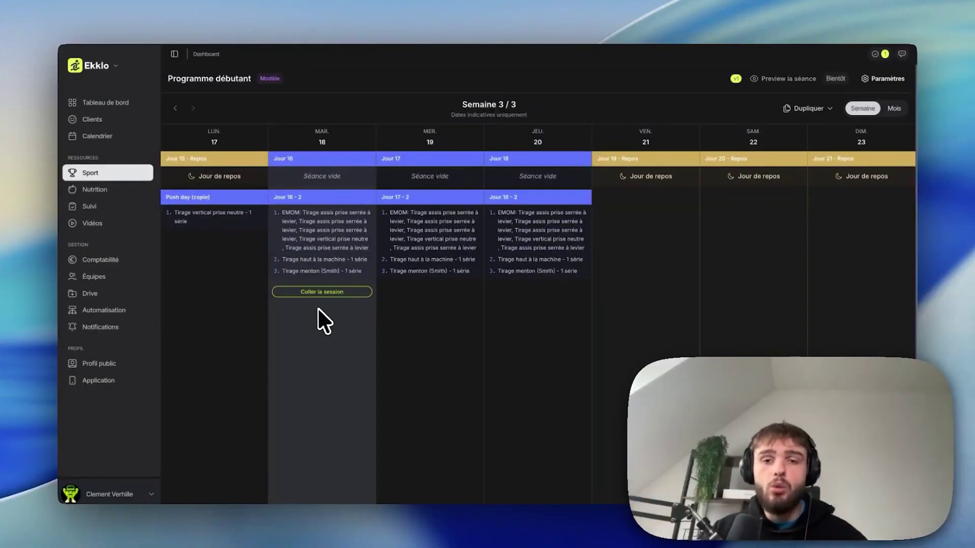
mouse_move(658, 254)
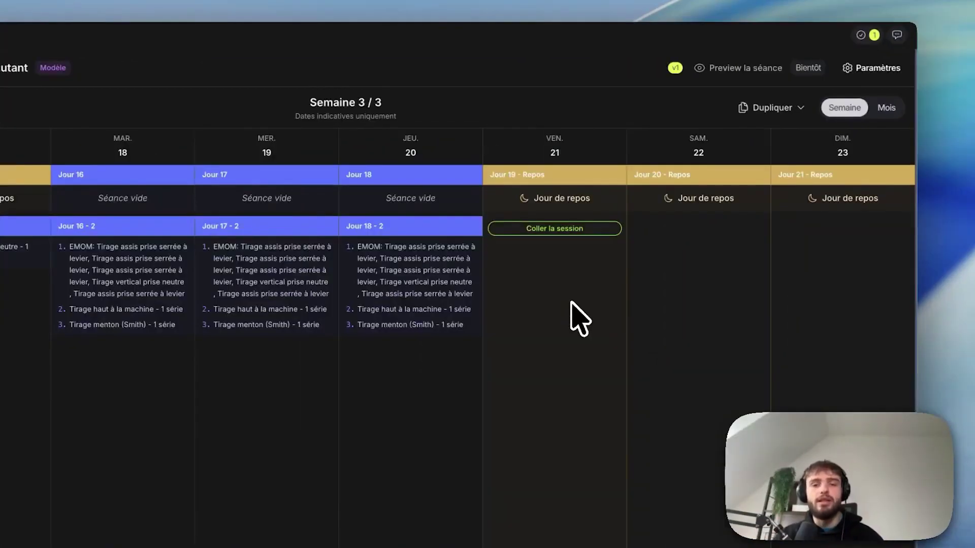
- Open the programme settings and publish "Programme débutant"
left_click(868, 69)
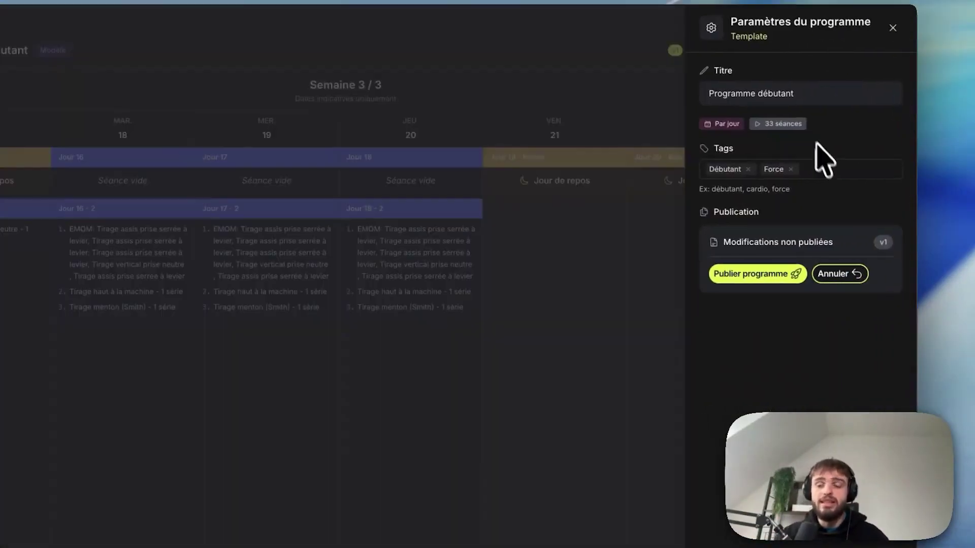
left_click_drag(727, 94, 707, 163)
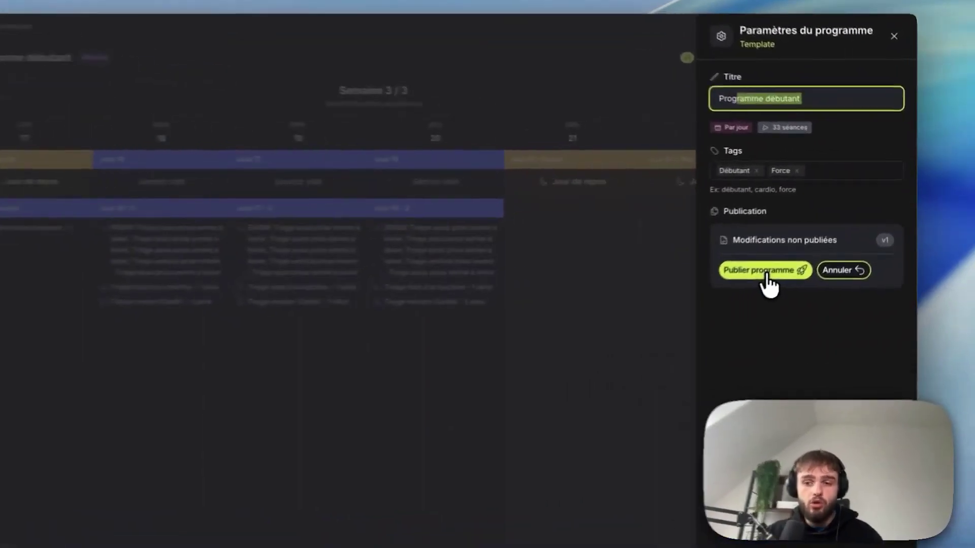
left_click(794, 246)
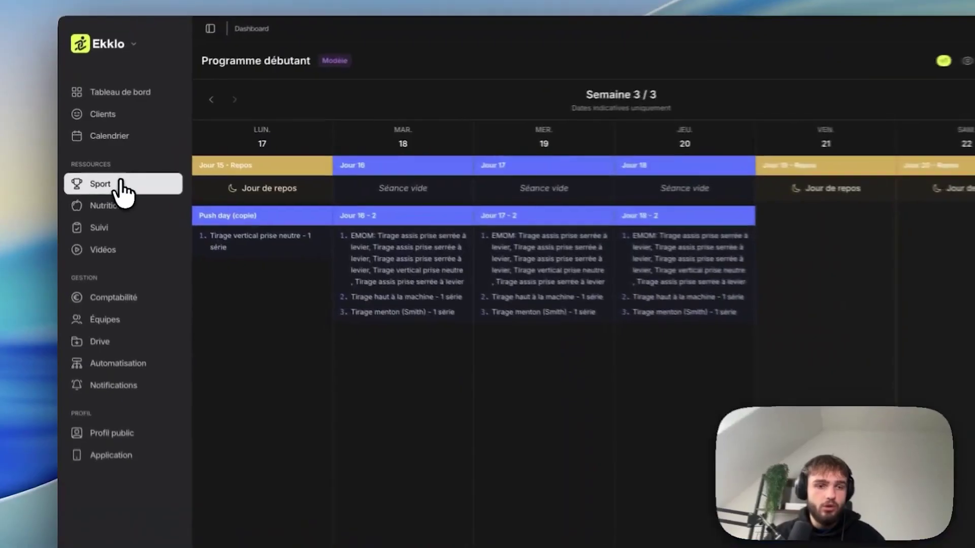
- Assign the "Programme débutant" template from the sport templates list to two clients, with a start date of 08/12/2025
left_click(101, 174)
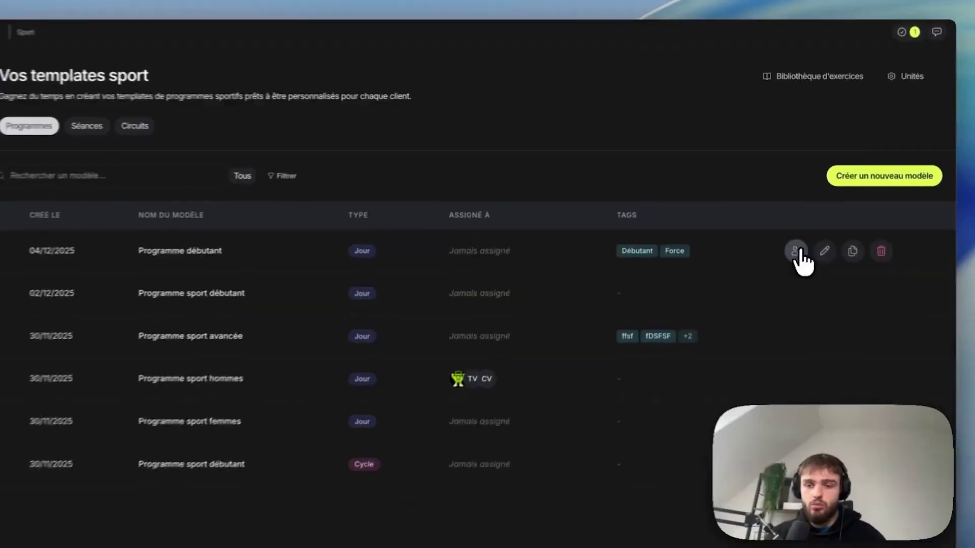
left_click(793, 223)
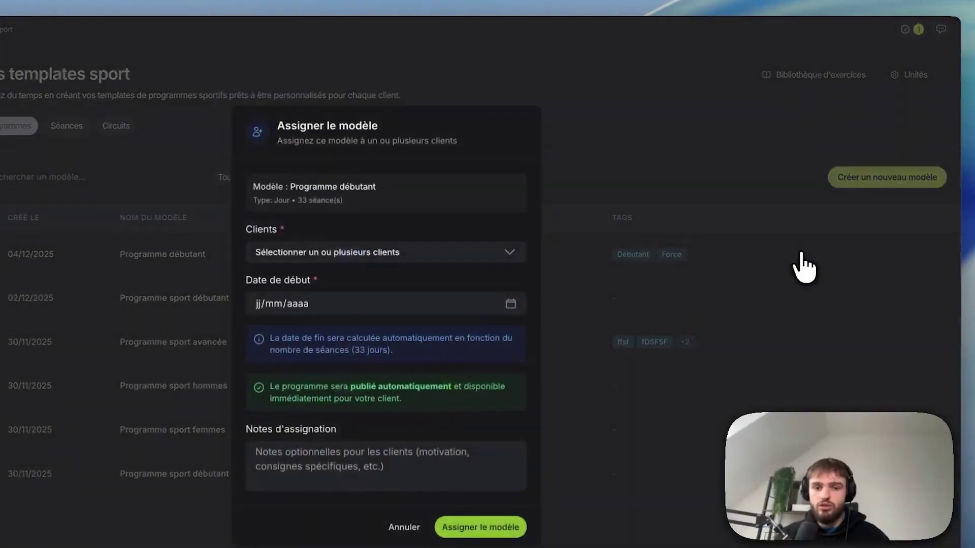
left_click(457, 203)
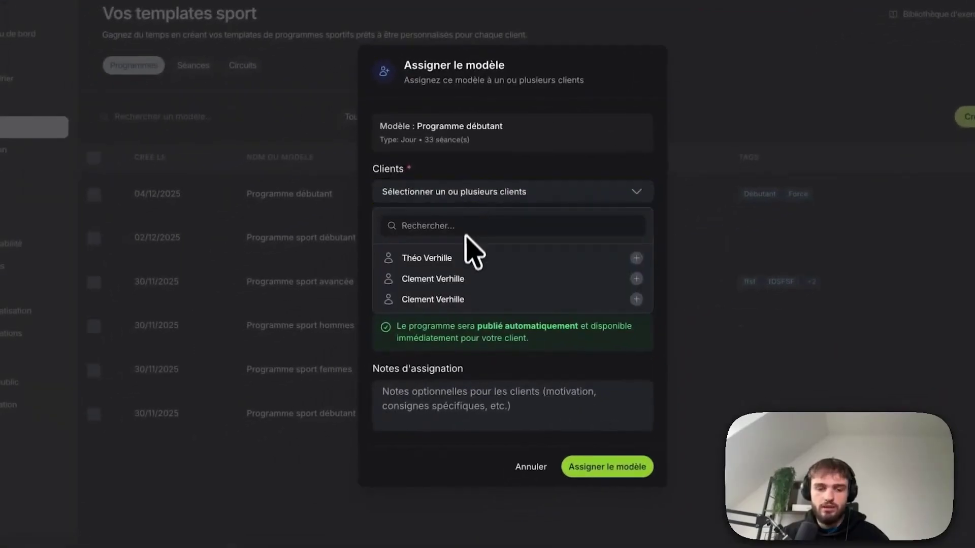
left_click(448, 251)
left_click(467, 279)
left_click(481, 192)
left_click(523, 244)
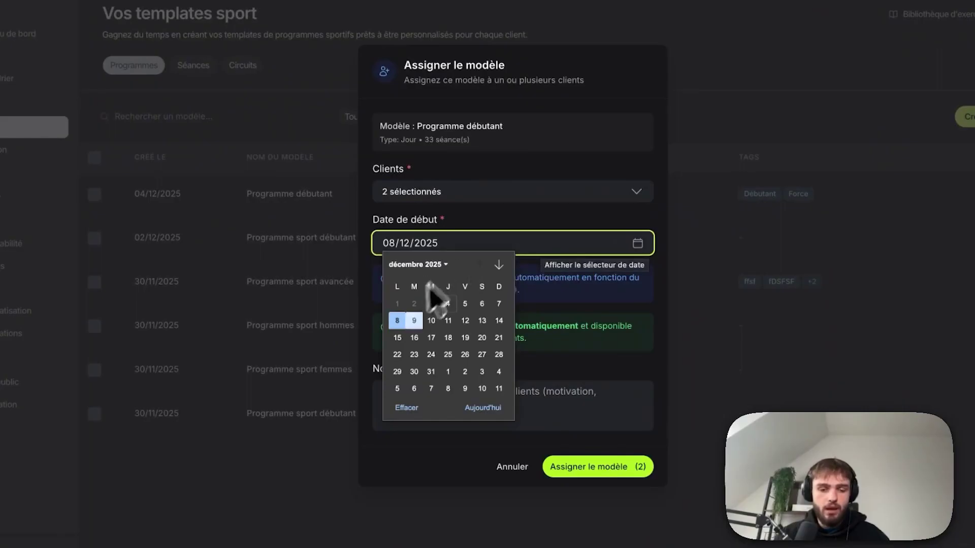
left_click(397, 320)
left_click(446, 404)
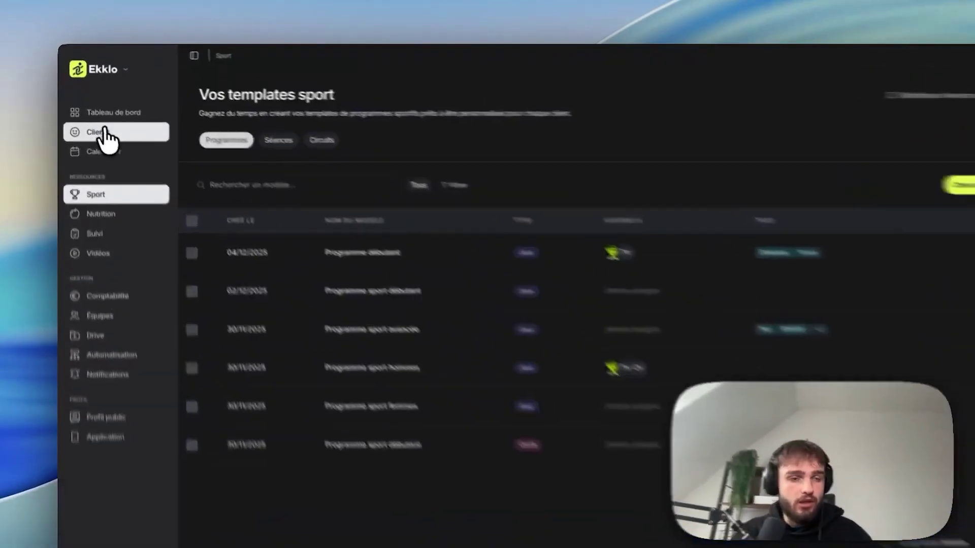
- Open the client's sport calendar and examine the sessions scheduled for December 2025
left_click(90, 119)
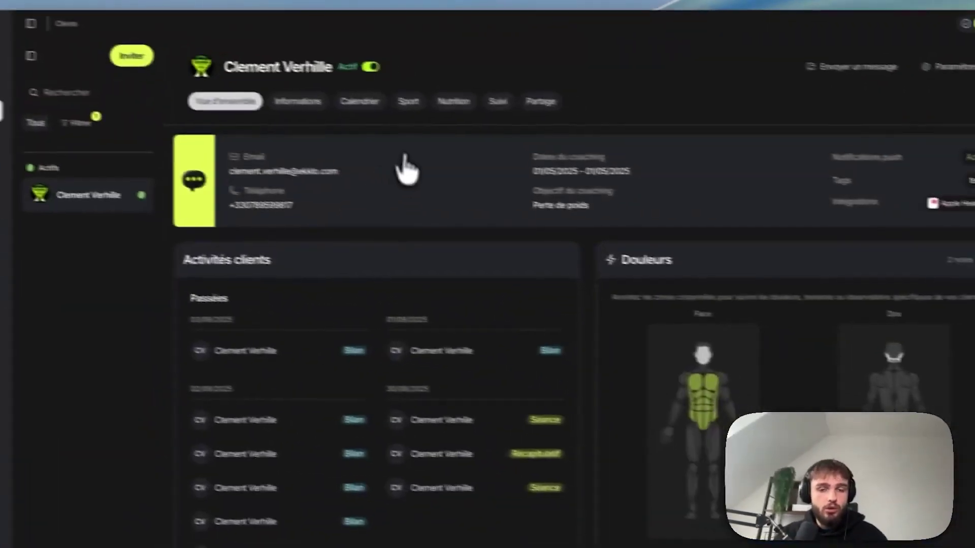
left_click(390, 101)
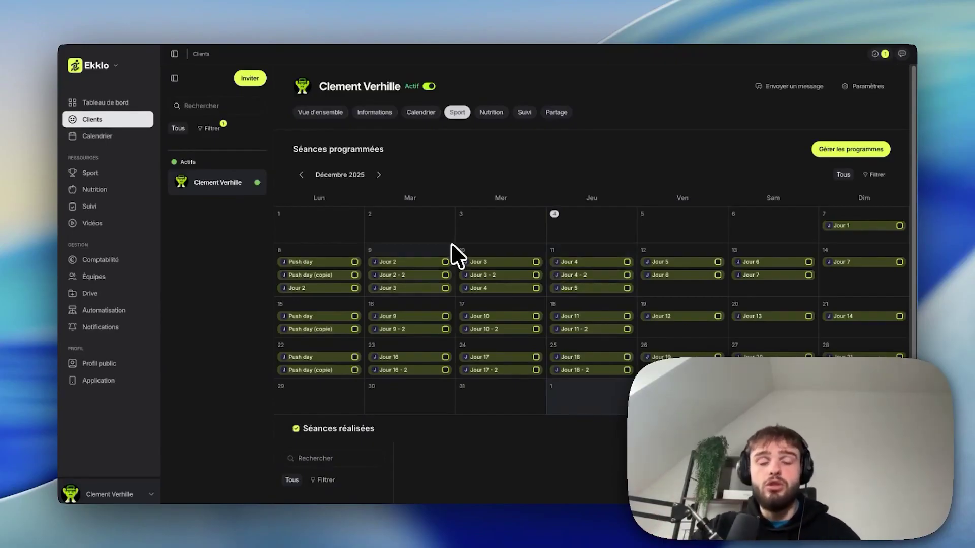
scroll(452, 248, "down", 5)
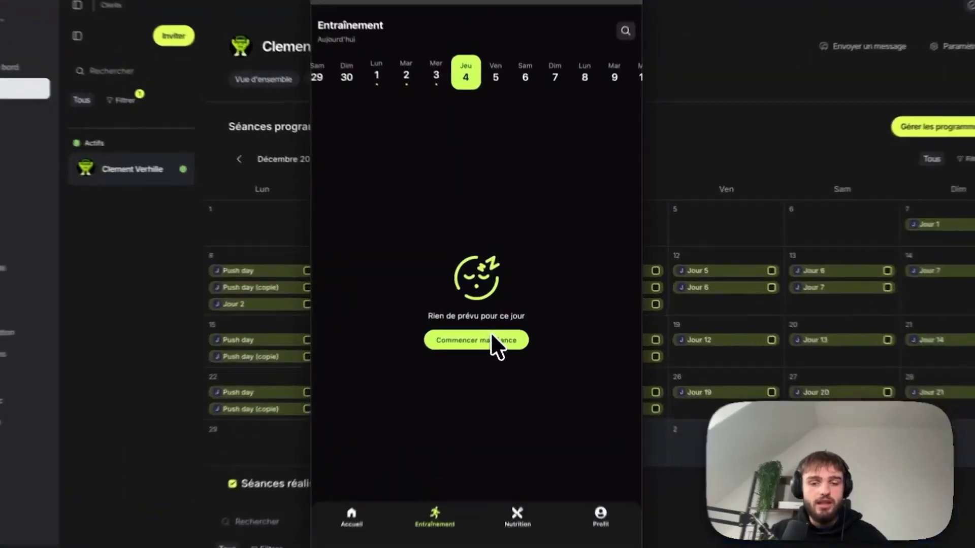
- Switch to the Ekklo client mobile app, add the "PEC EPAULE" session to today and start it
left_click(499, 318)
left_click(437, 104)
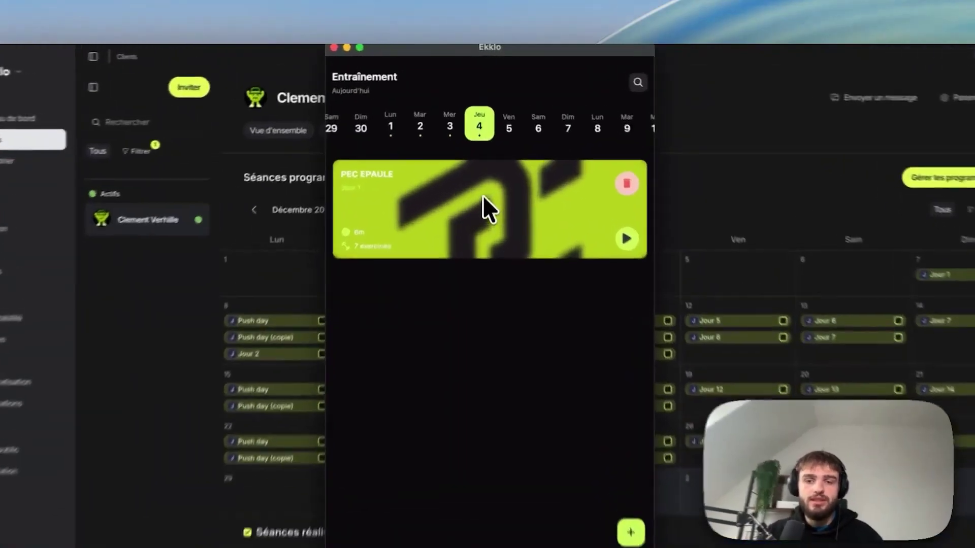
left_click(482, 163)
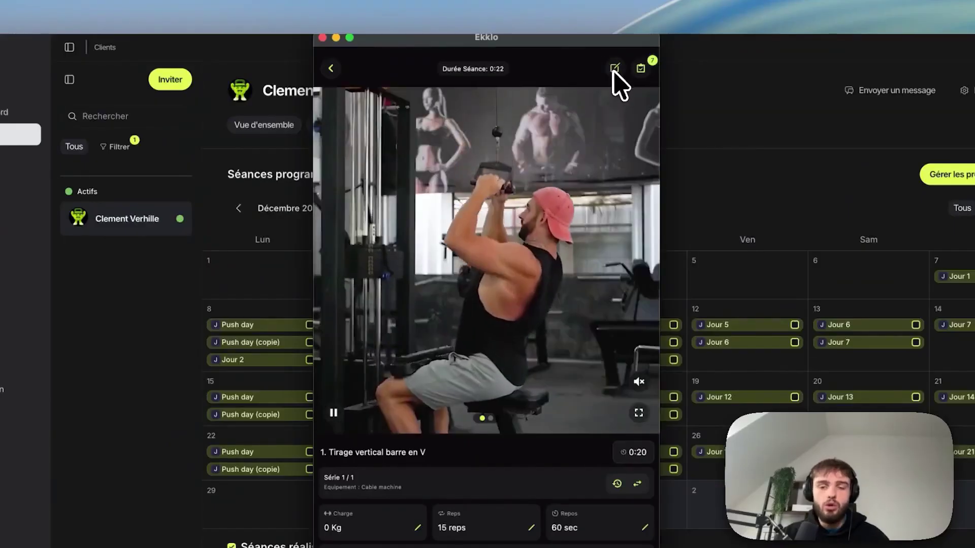
left_click(614, 69)
type("J'ai eu mak")
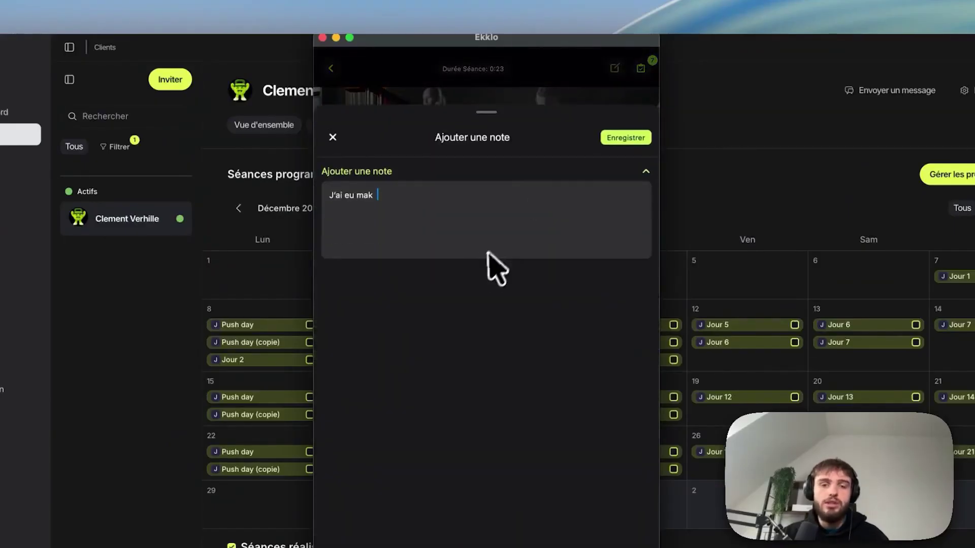
left_click(332, 137)
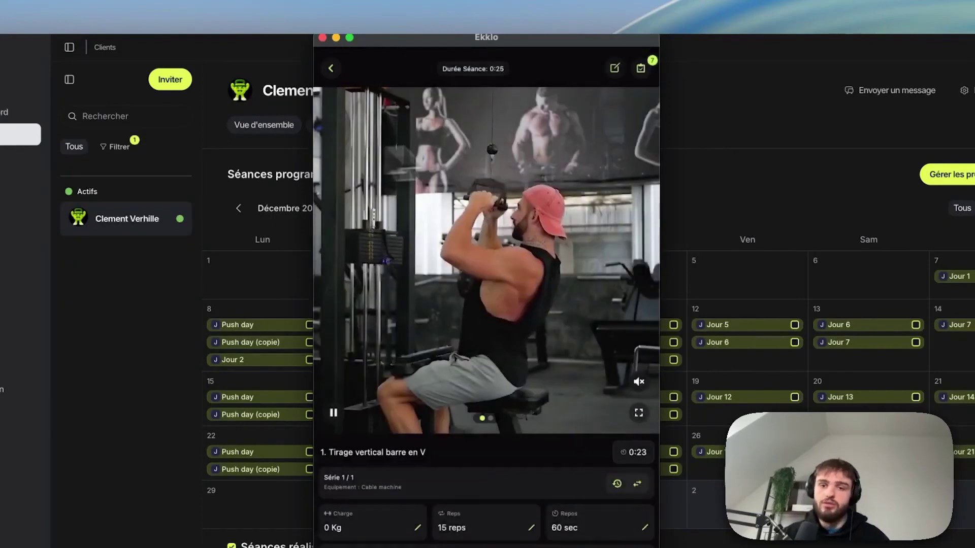
- Review the running session's exercise list from the warm-up onward and return to the current exercise
left_click(642, 70)
scroll(532, 211, "down", 2)
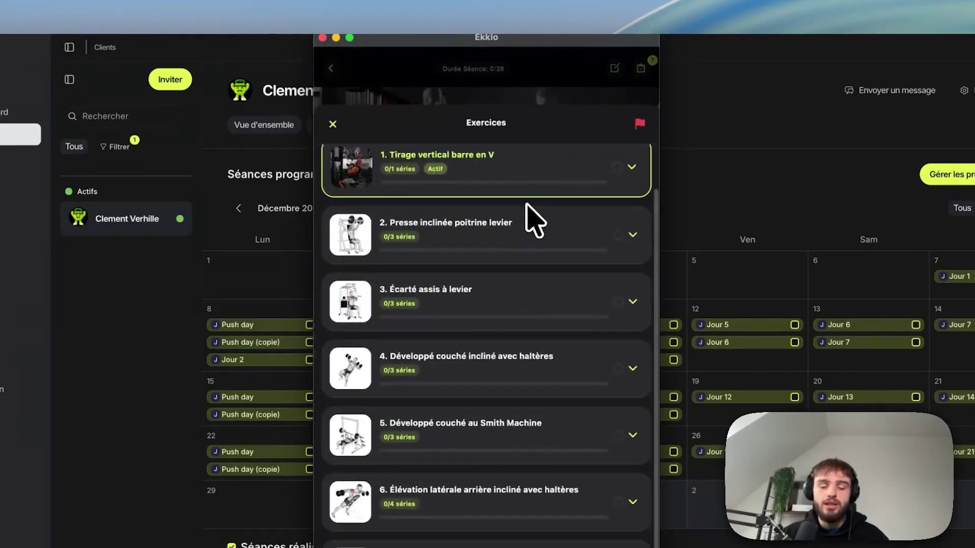
scroll(518, 285, "up", 2)
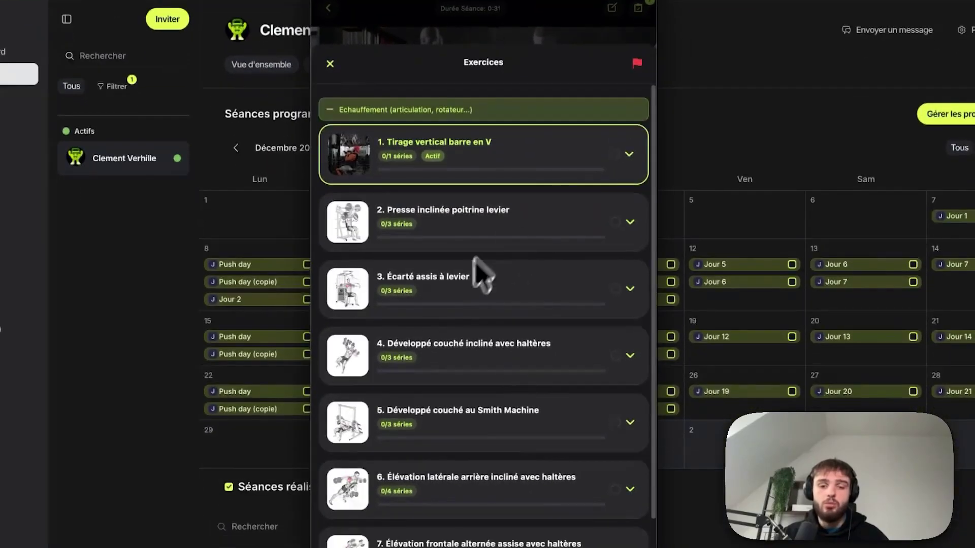
left_click(470, 292)
left_click(355, 116)
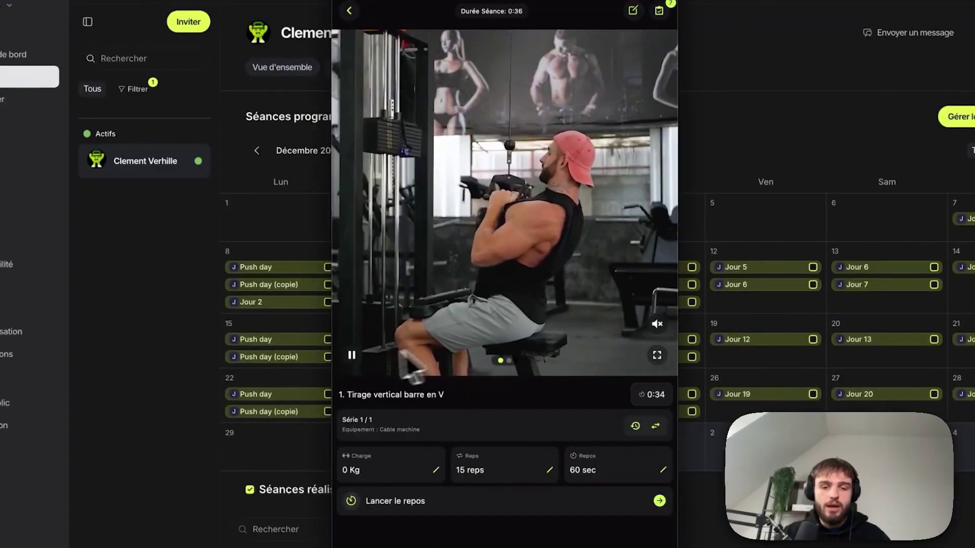
- Try the exercise video's playback and sound controls, and enlarge the exercise timer
left_click(354, 358)
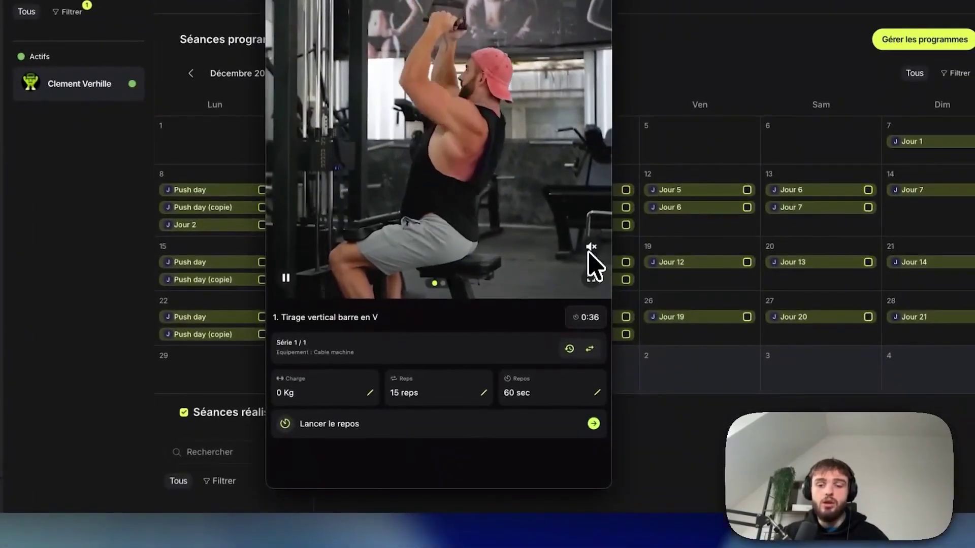
left_click(590, 246)
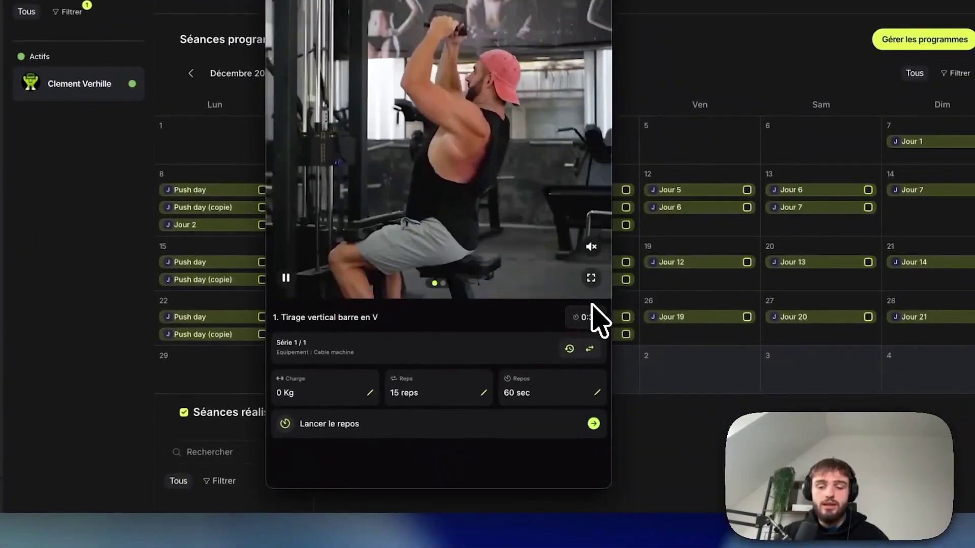
left_click(583, 319)
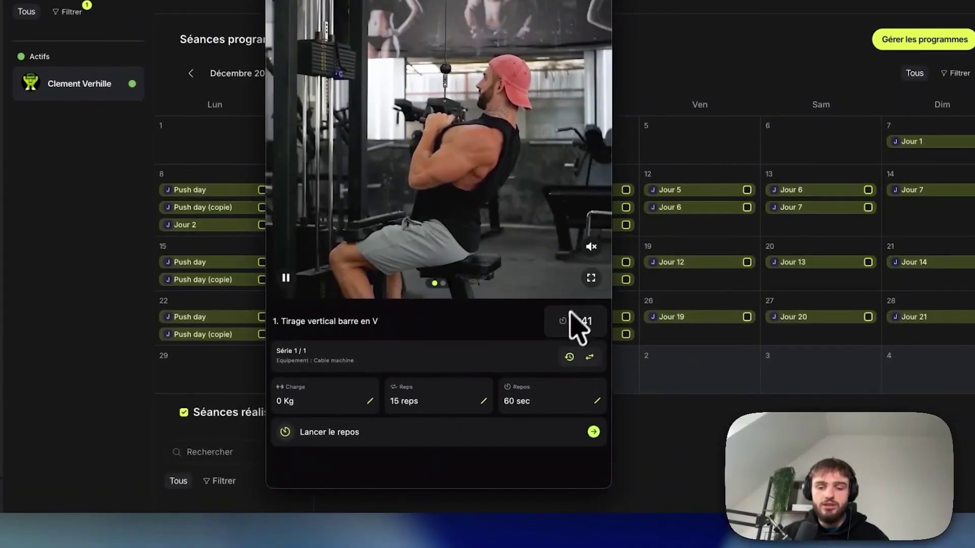
- Review the performance history and the available variants of "Tirage vertical barre en V"
left_click(569, 357)
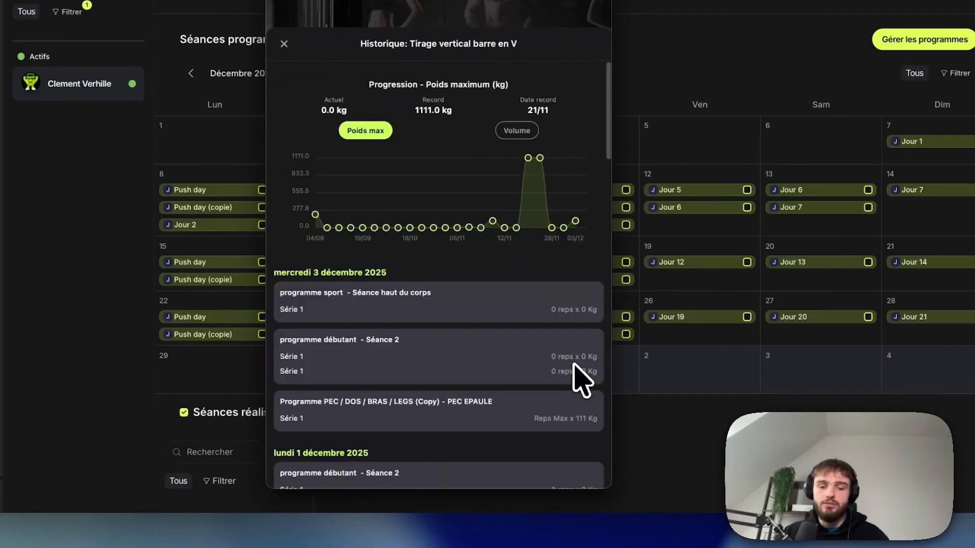
scroll(579, 381, "down", 5)
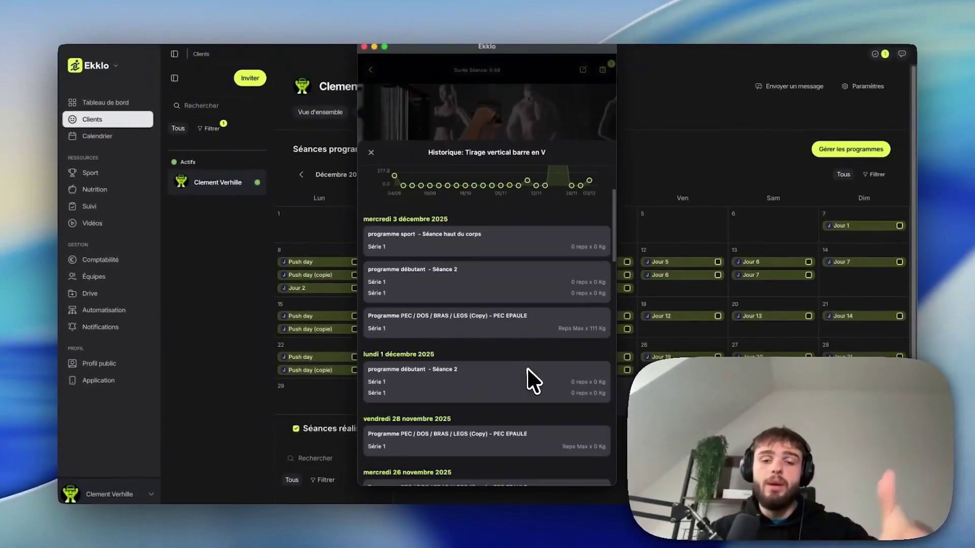
scroll(526, 369, "down", 6)
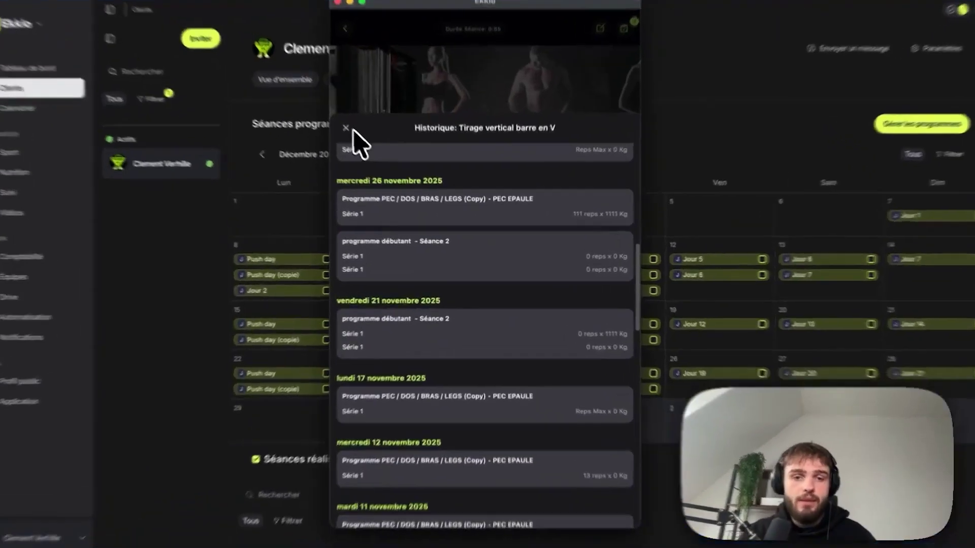
left_click(371, 152)
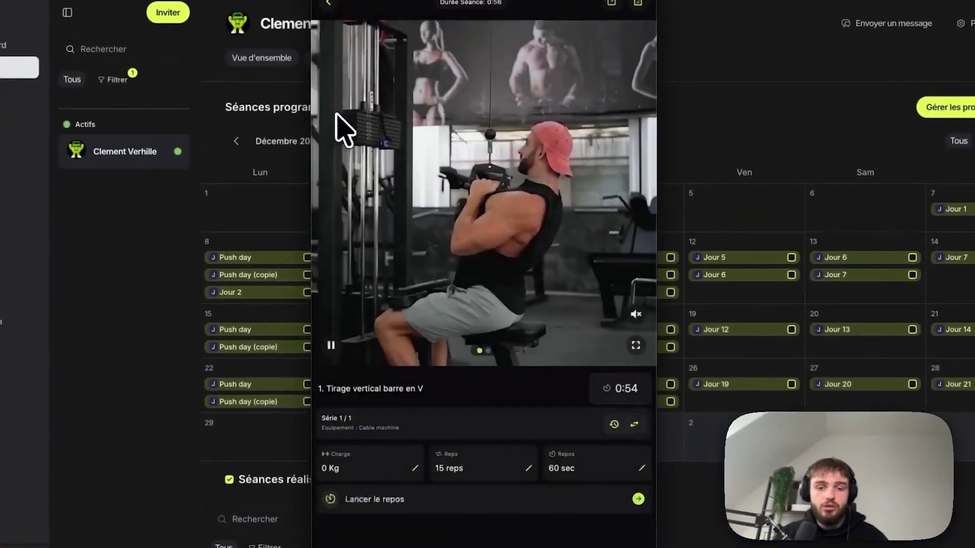
left_click(634, 425)
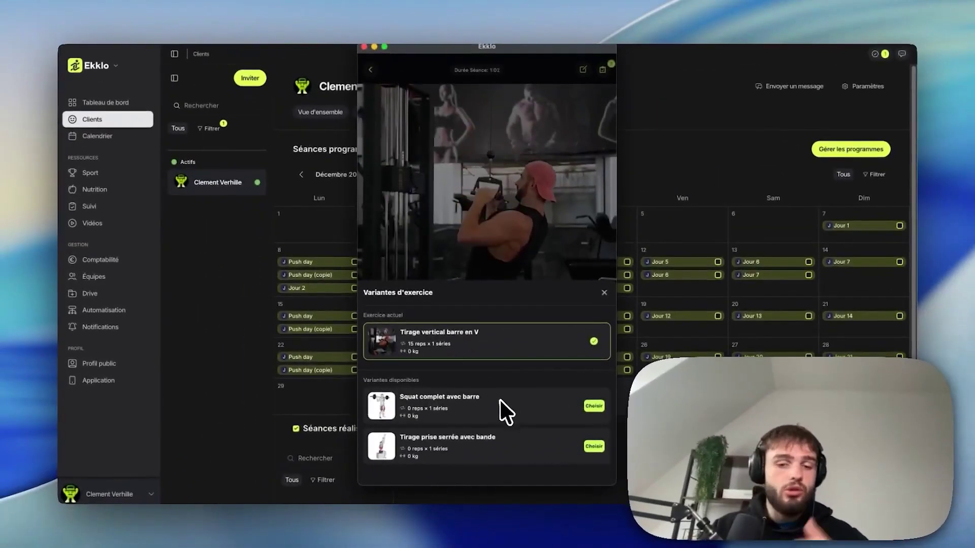
left_click(477, 436)
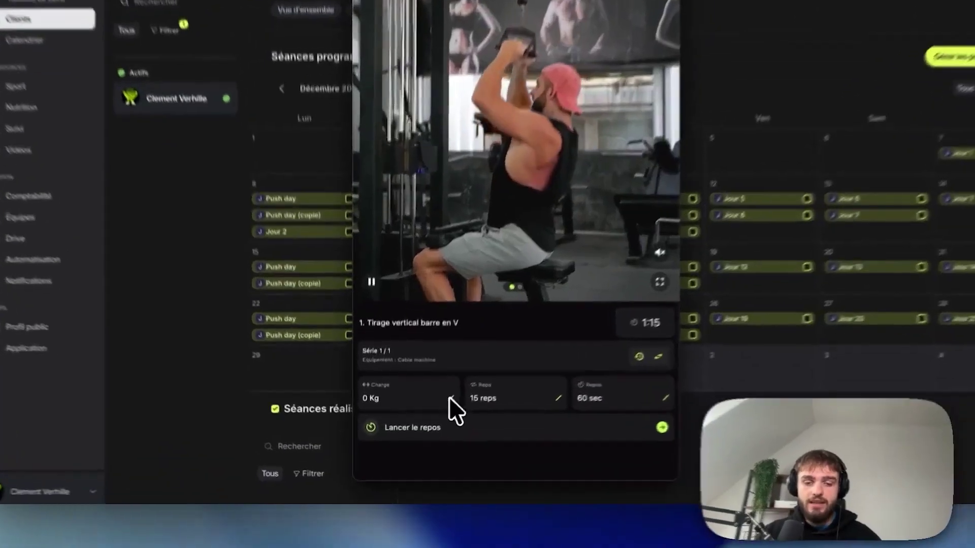
- Launch the rest period after the "Tirage vertical barre en V" set and skip it to reach the next exercise
left_click(432, 423)
left_click(386, 429)
left_click(561, 392)
left_click(392, 397)
left_click(463, 419)
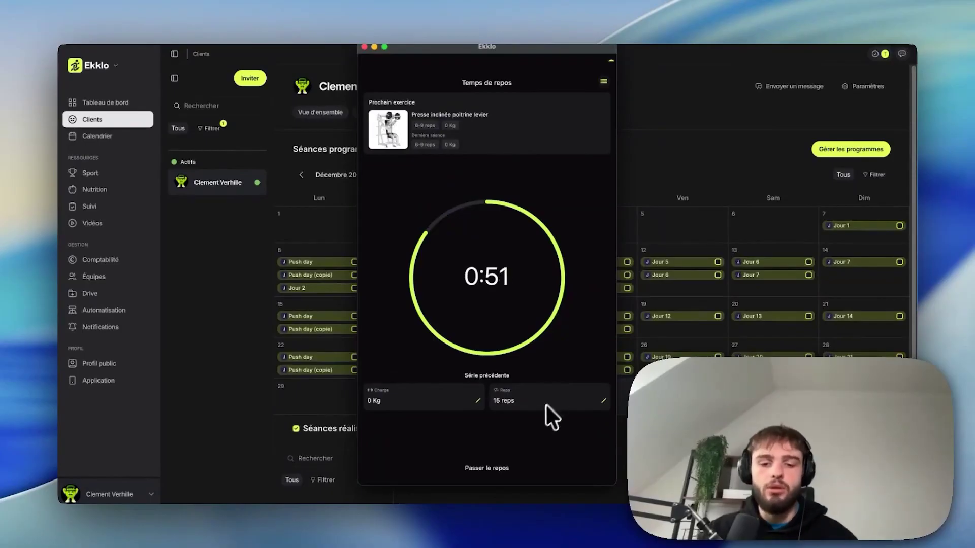
left_click(504, 467)
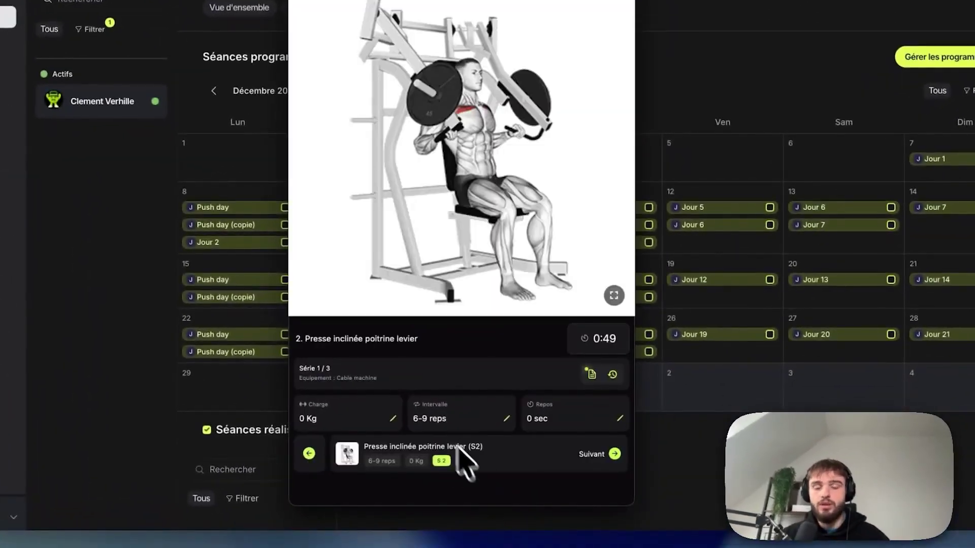
- Read the note for "Presse inclinée poitrine levier" and advance through its three sets to "Écarté assis à levier"
left_click(591, 376)
left_click(318, 32)
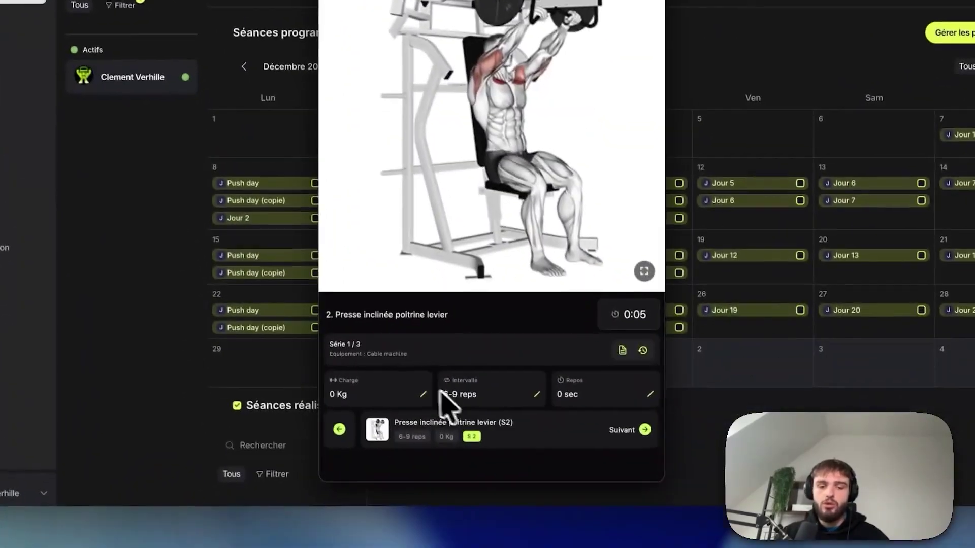
left_click(612, 431)
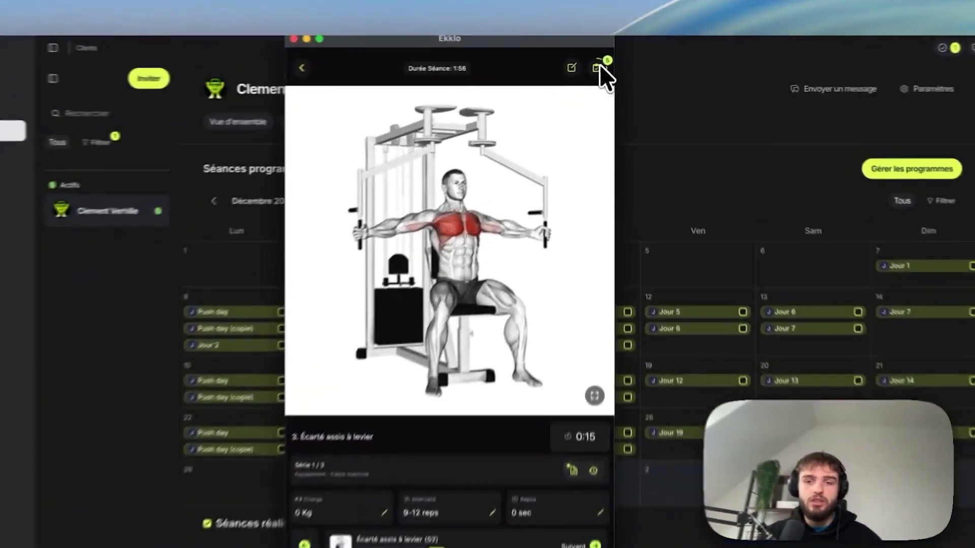
- Open the session's exercise list and request to end the session
left_click(603, 70)
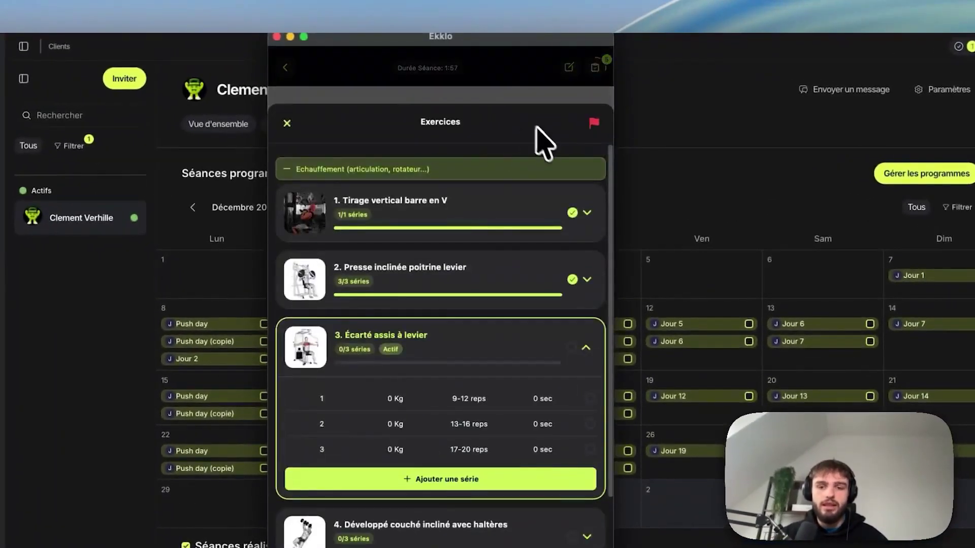
left_click(593, 124)
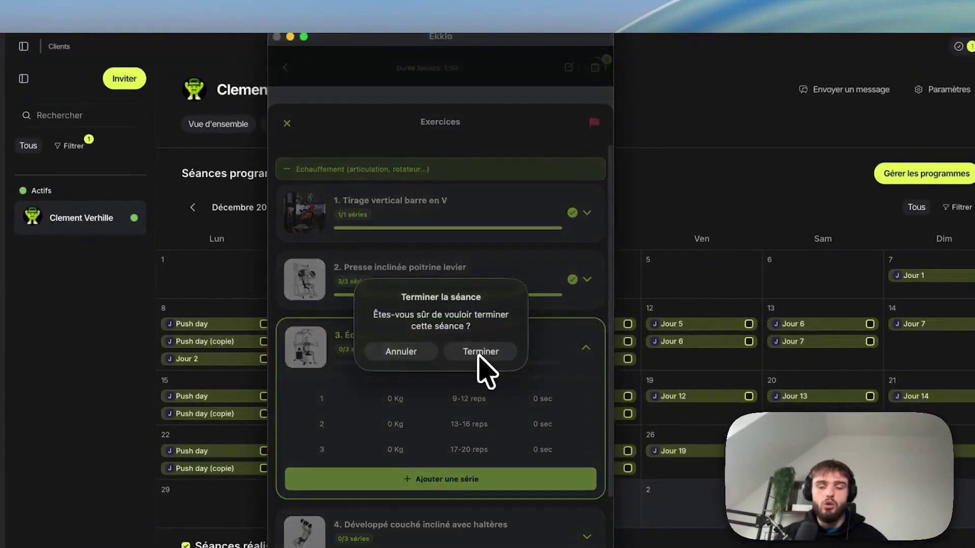